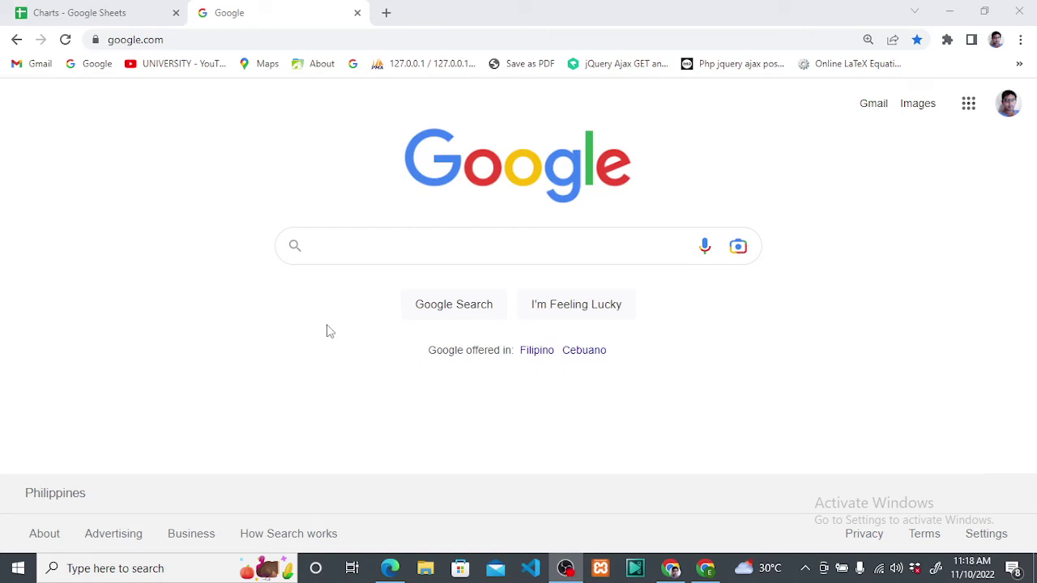
Launch Google Docs from the Google apps grid into a new Chrome tab.
left_click(969, 105)
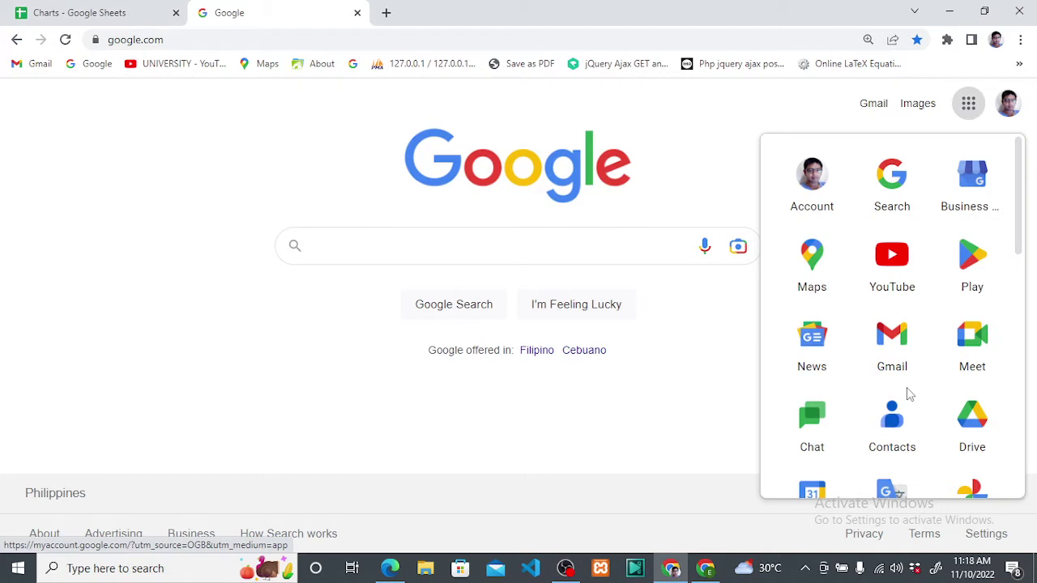
scroll(907, 395, "down", 2)
scroll(907, 395, "down", 2)
scroll(903, 400, "down", 1)
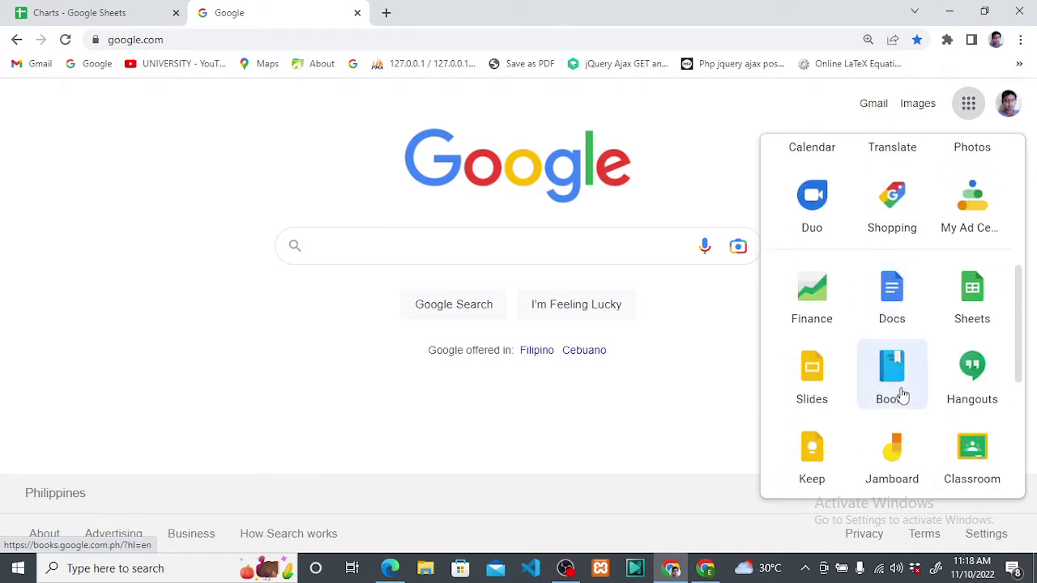
left_click(888, 315)
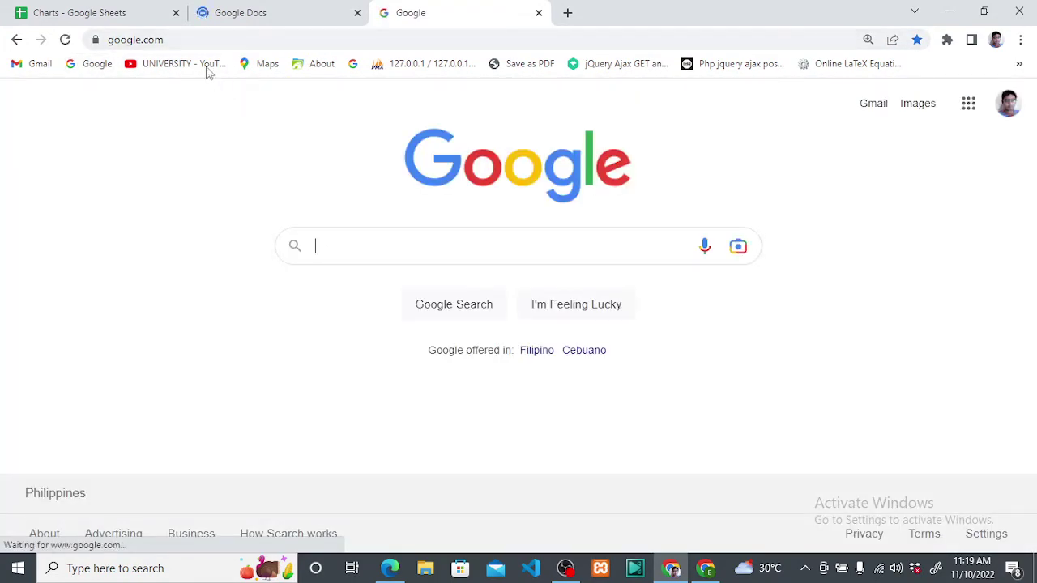
Create a new blank document by going to doc.new.
left_click(185, 37)
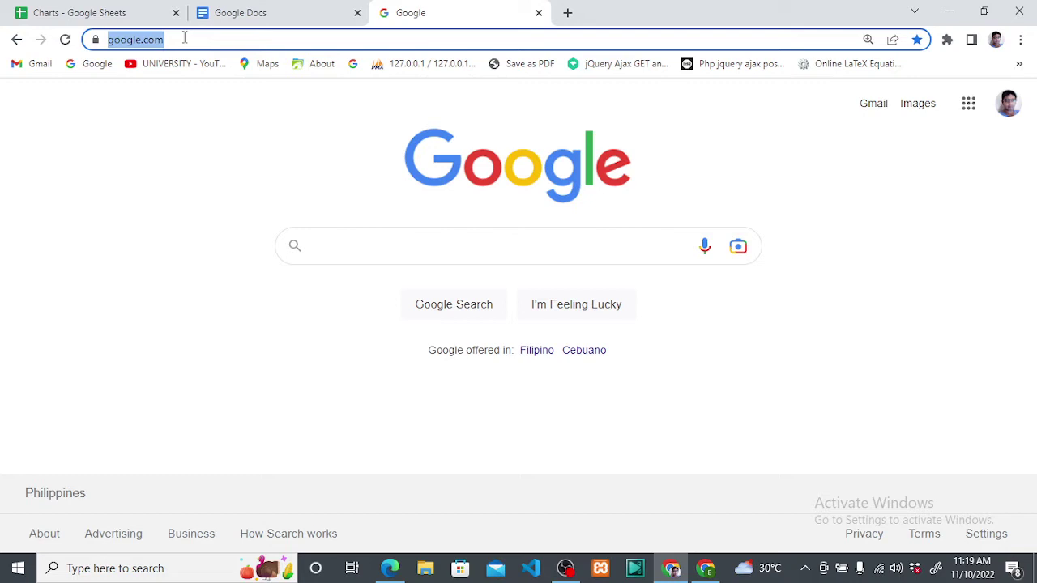
type("DOC.NEW")
key("Return")
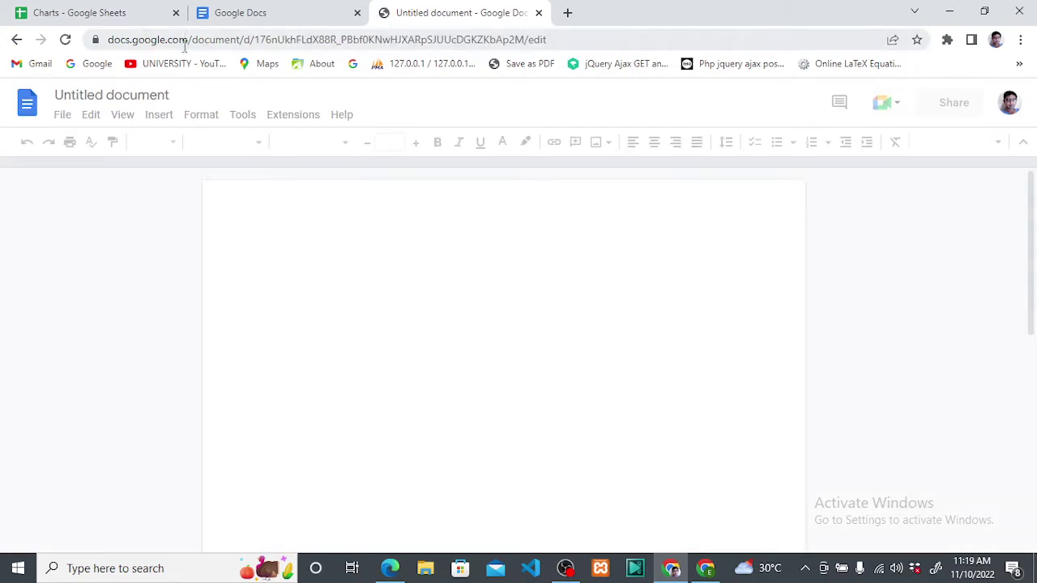
Switch between the Docs home page tab and the new untitled document tab.
left_click(251, 20)
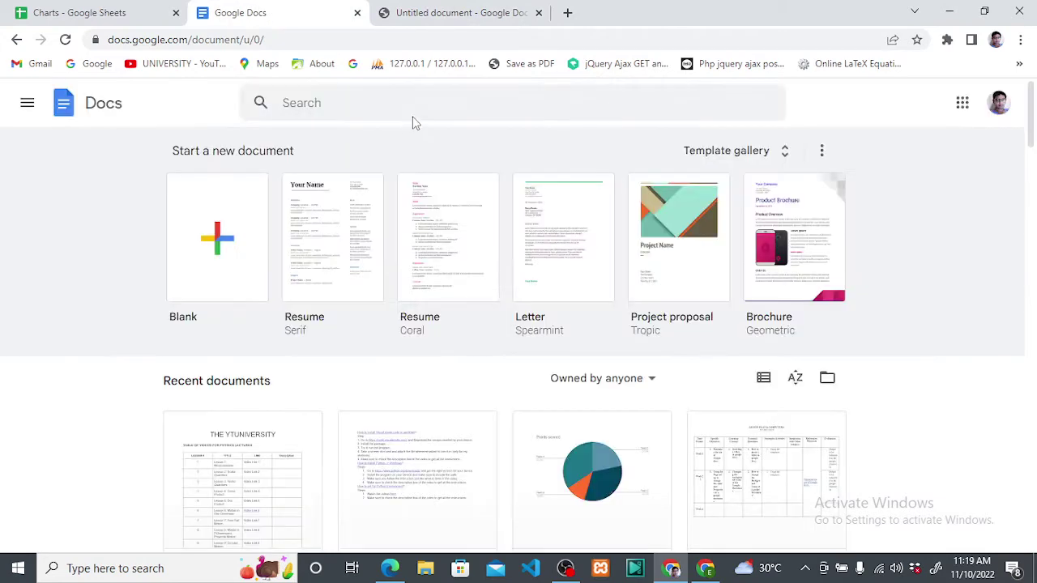
left_click(450, 15)
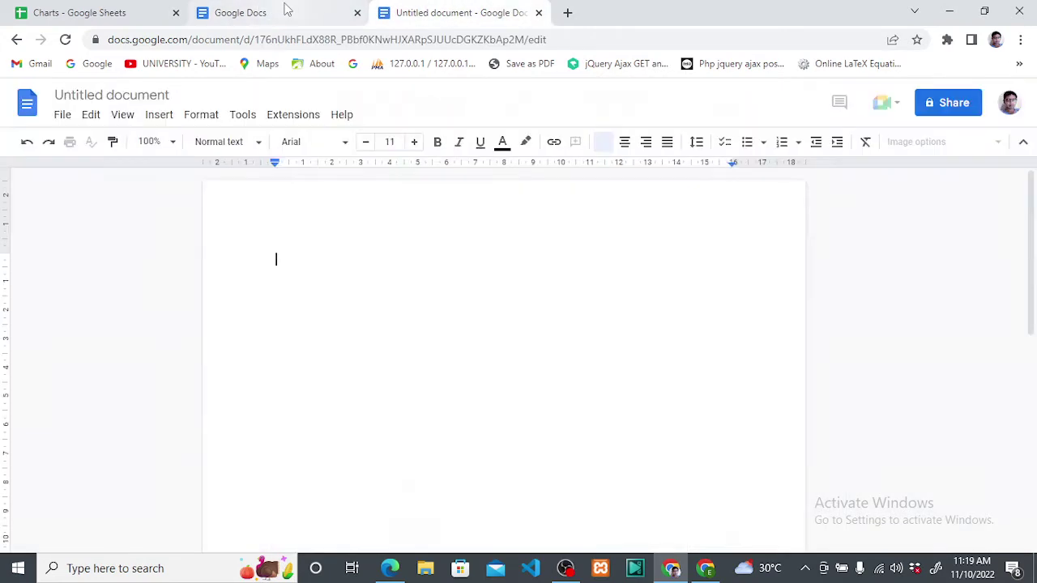
left_click(284, 8)
left_click(417, 10)
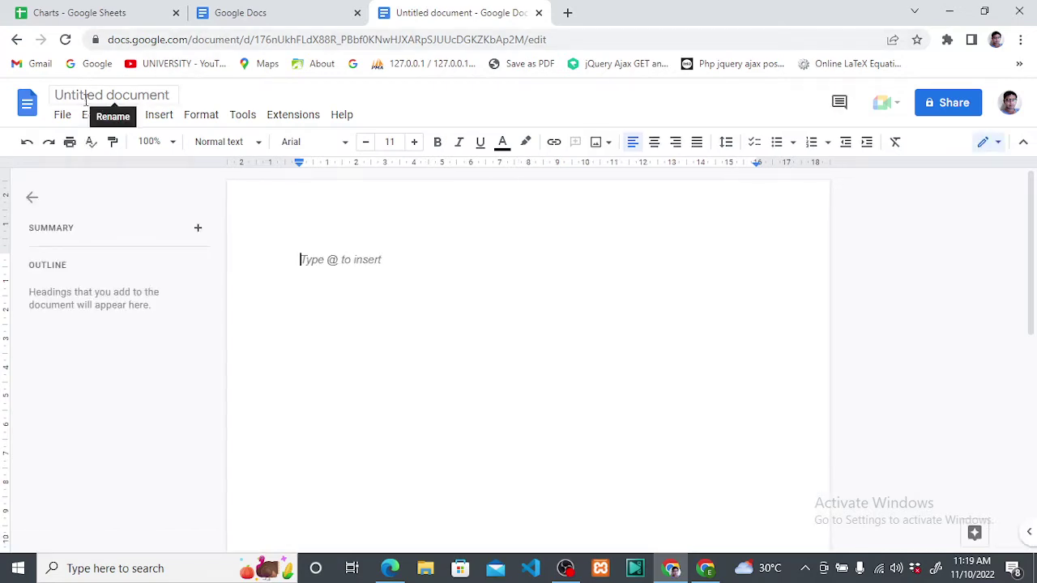
left_click(249, 18)
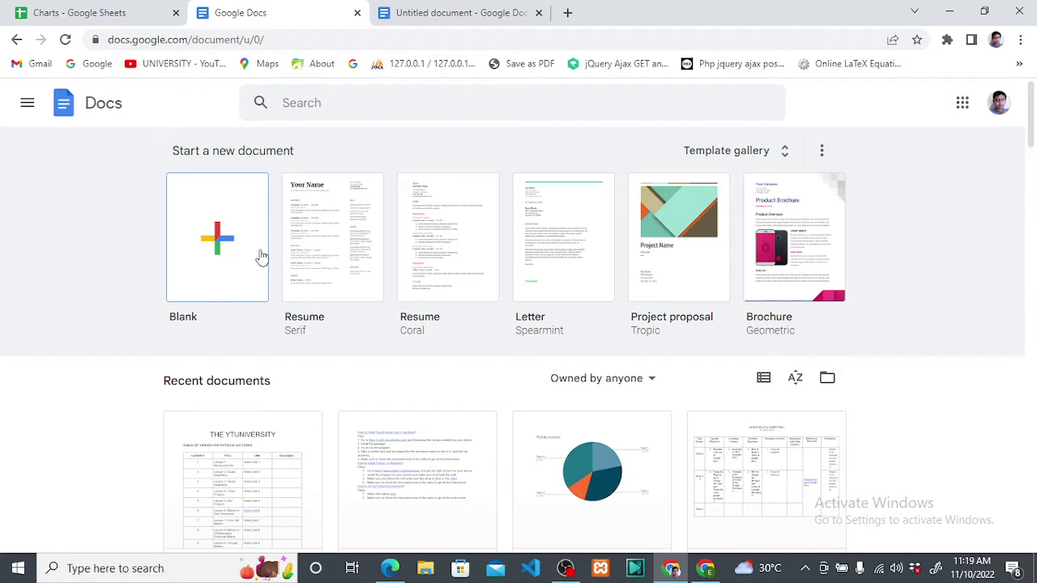
Close the Docs home tab and title the document MY CHARTS, ready to insert a table.
left_click(357, 15)
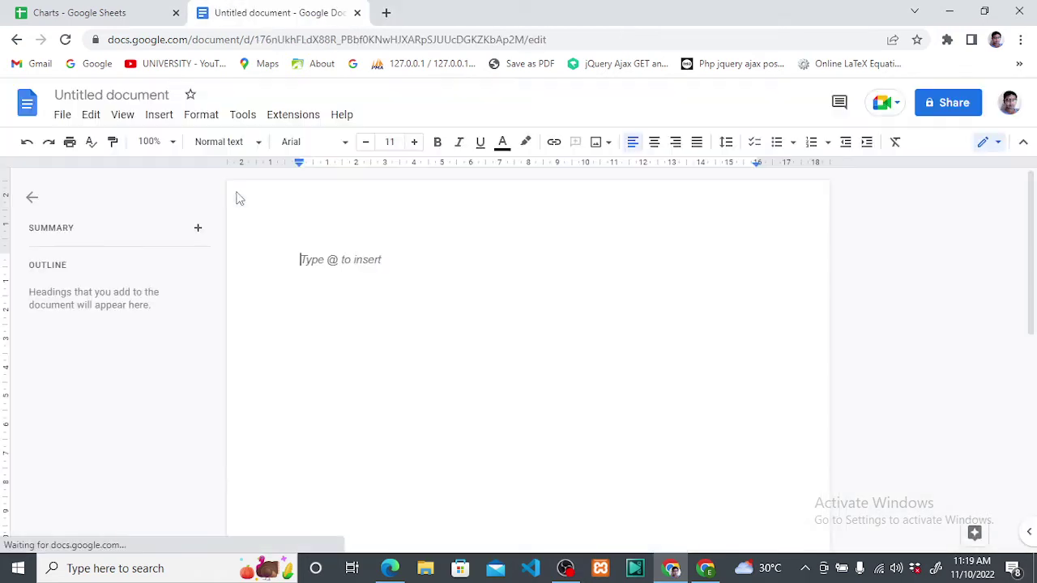
left_click(168, 95)
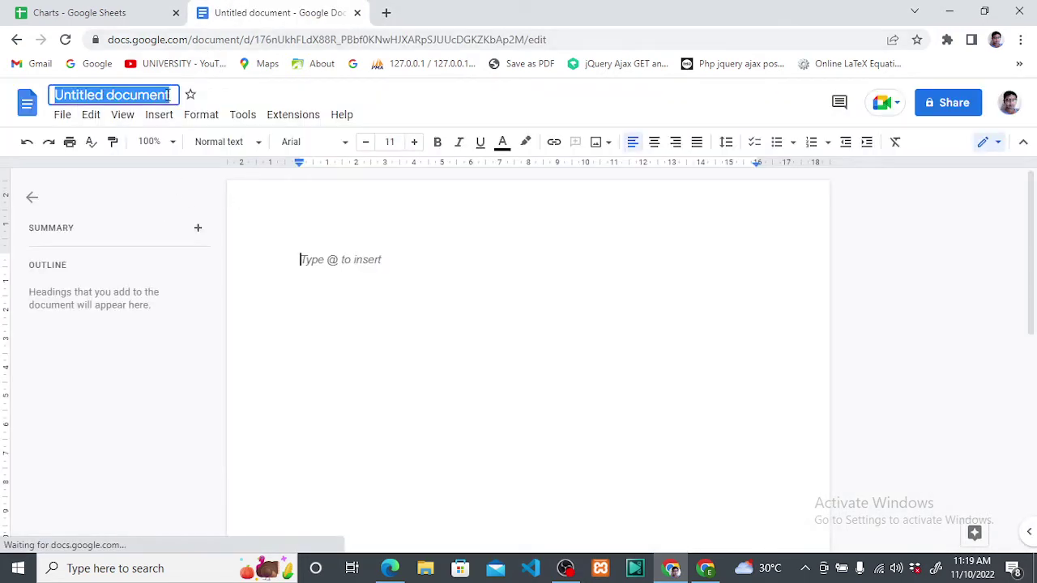
type("MY ")
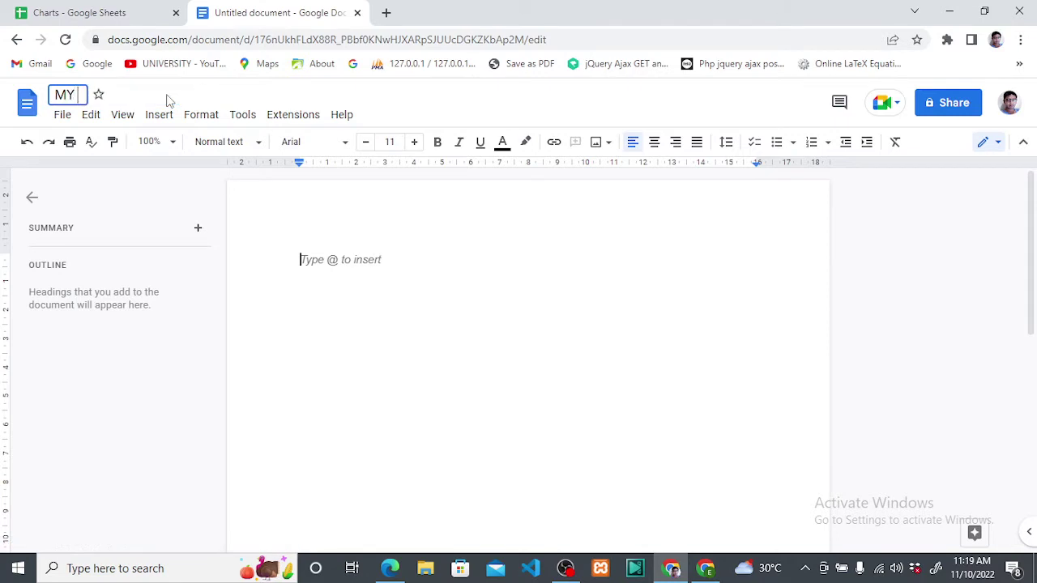
type("CHART")
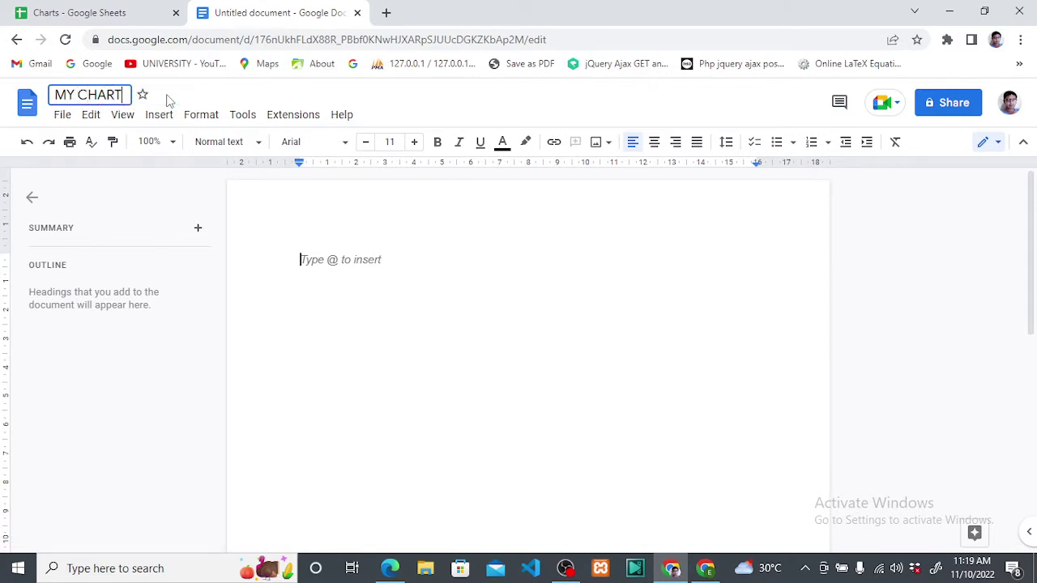
type("S")
key("Return")
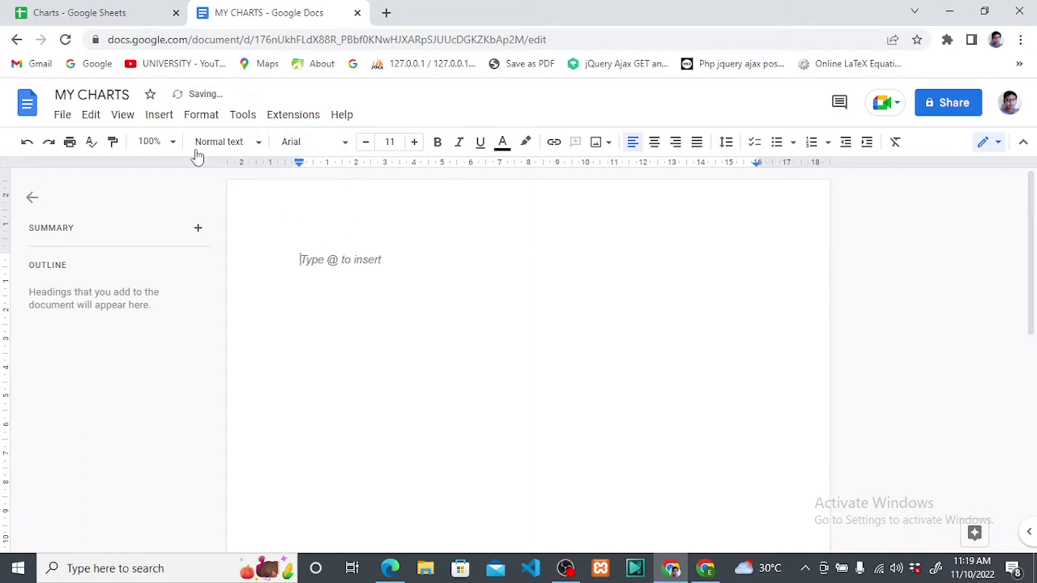
left_click(159, 118)
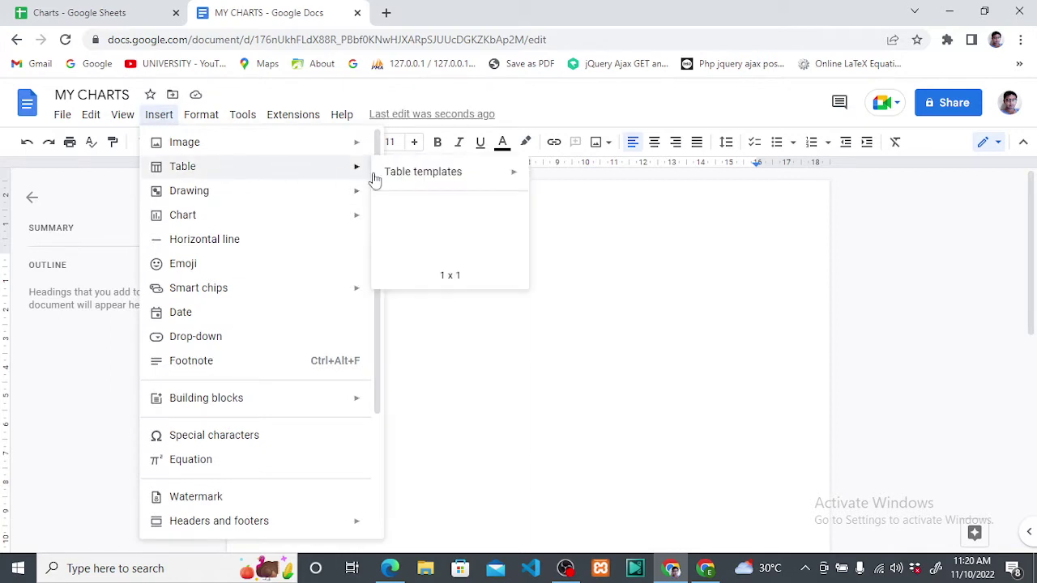
mouse_move(183, 167)
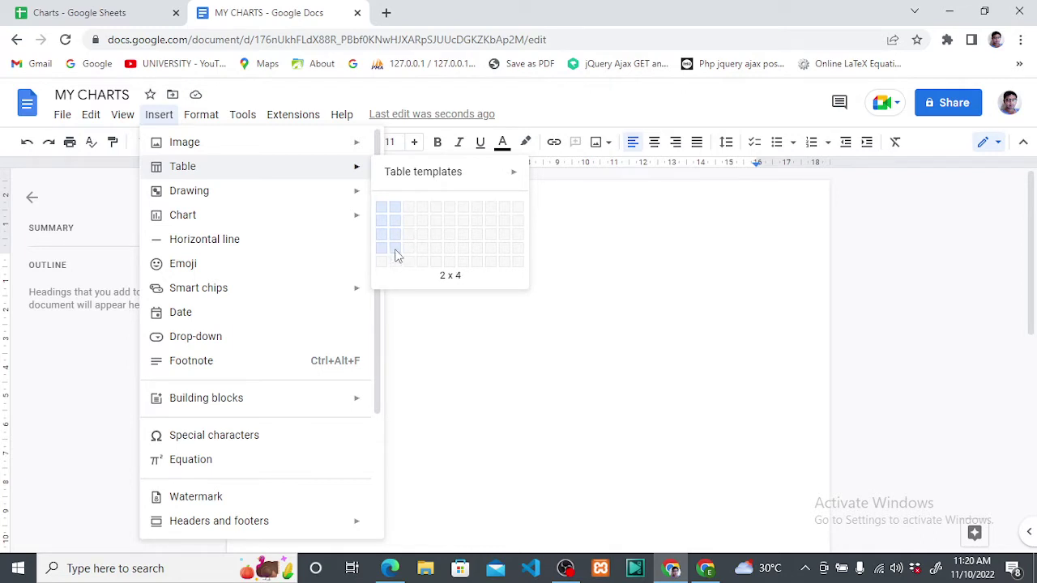
Insert a 2x4 table and enter COLORS OF CARS in the first cell, keeping the COLORS spelling.
left_click(396, 249)
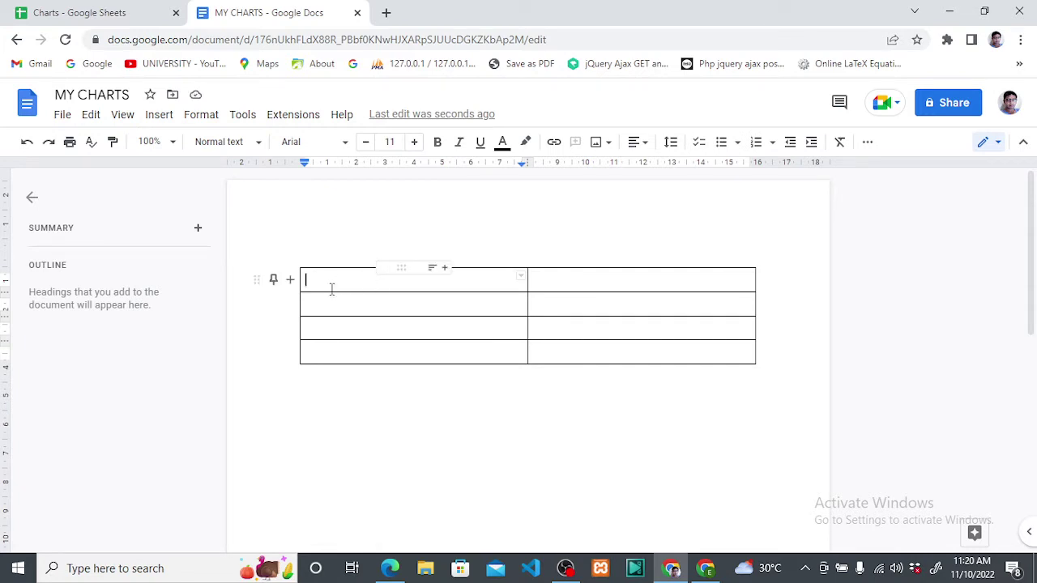
type("d")
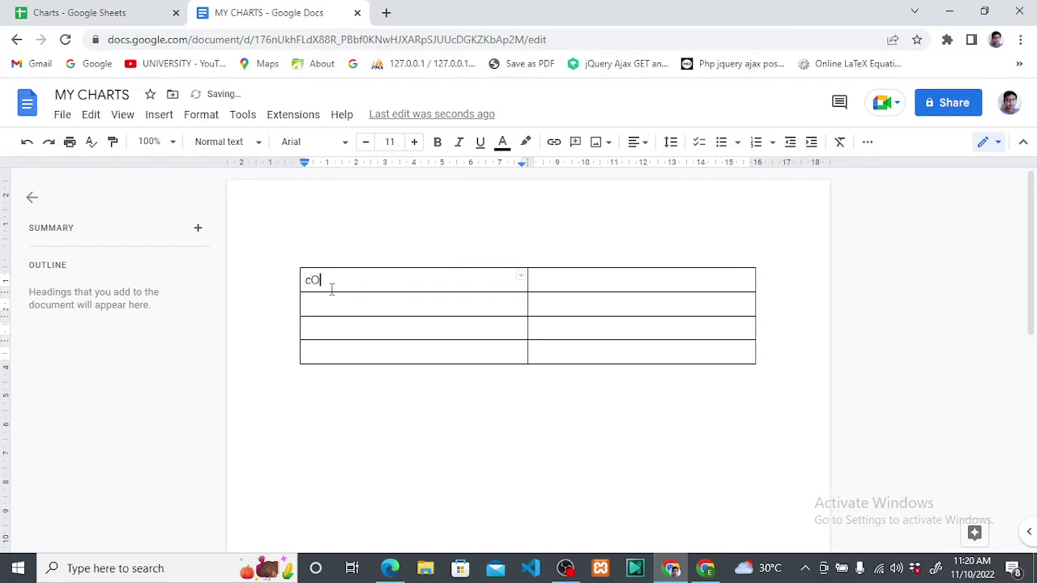
key("BackSpace")
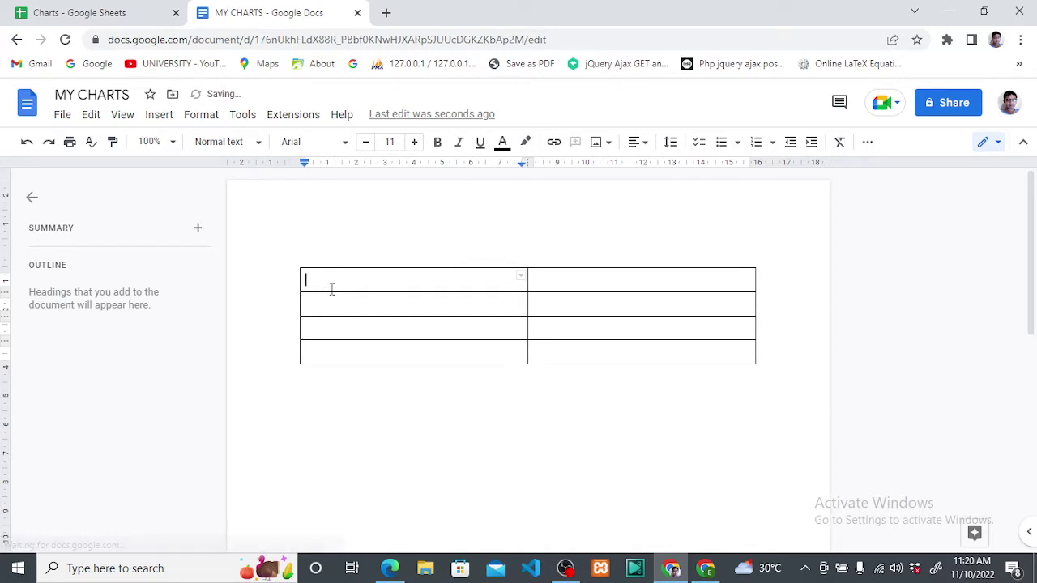
type("COLORS O")
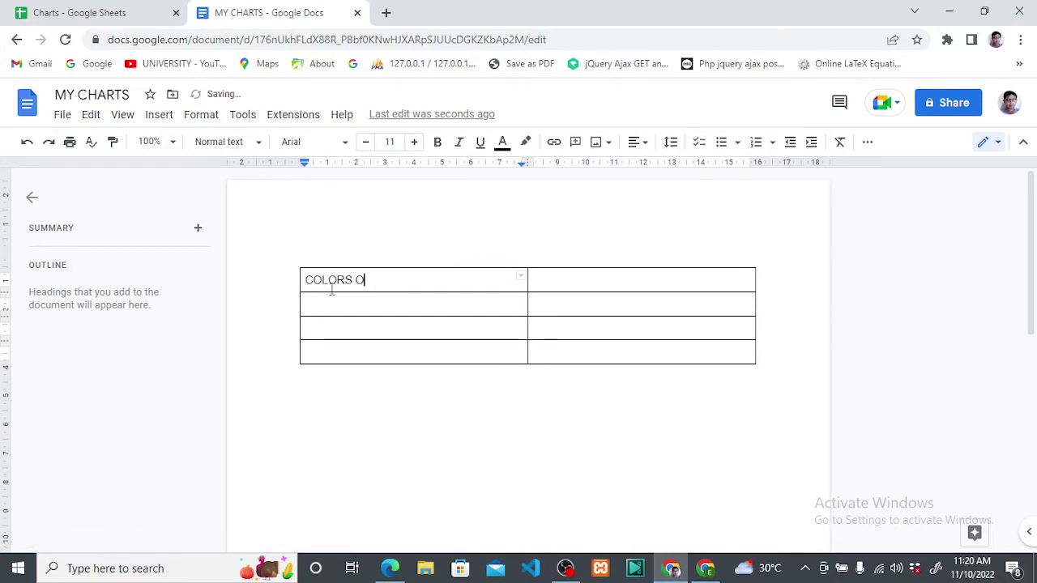
type("F CARS")
right_click(329, 279)
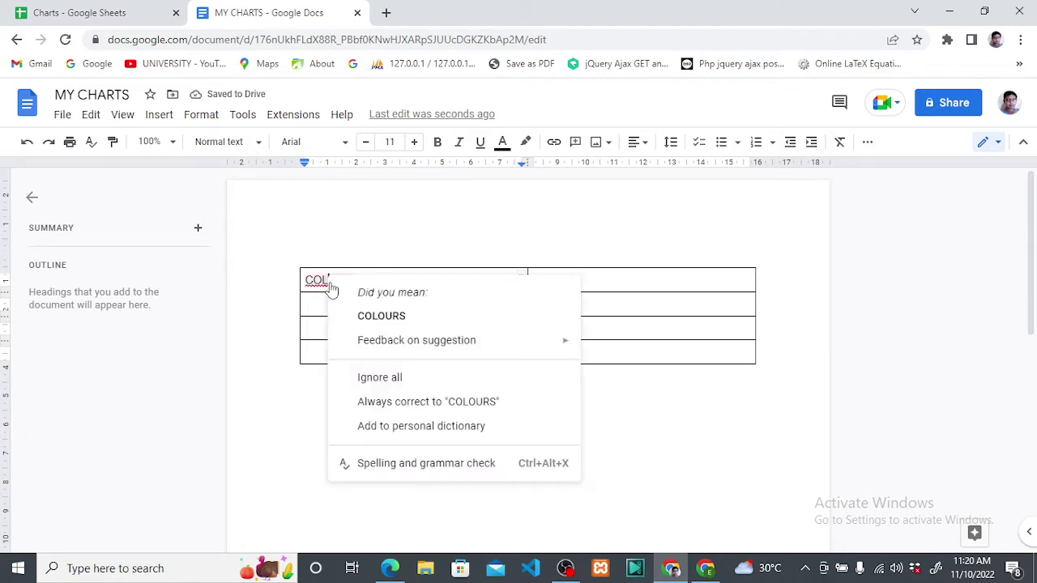
left_click(357, 314)
left_click_drag(580, 289, 398, 280)
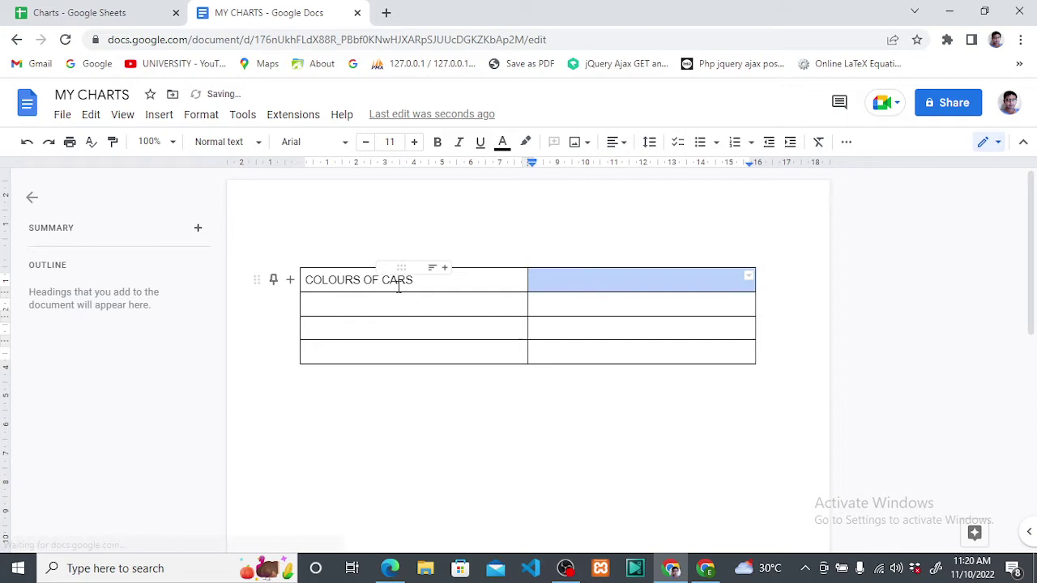
left_click(342, 280)
key("BackSpace")
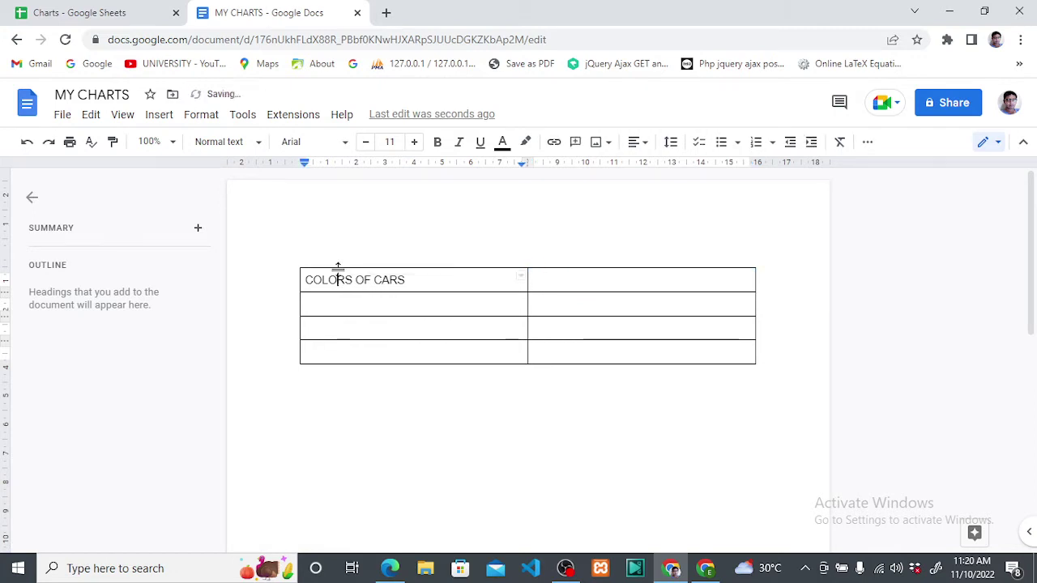
Enter the heading NO OF CARS in the top-right cell.
left_click(596, 283)
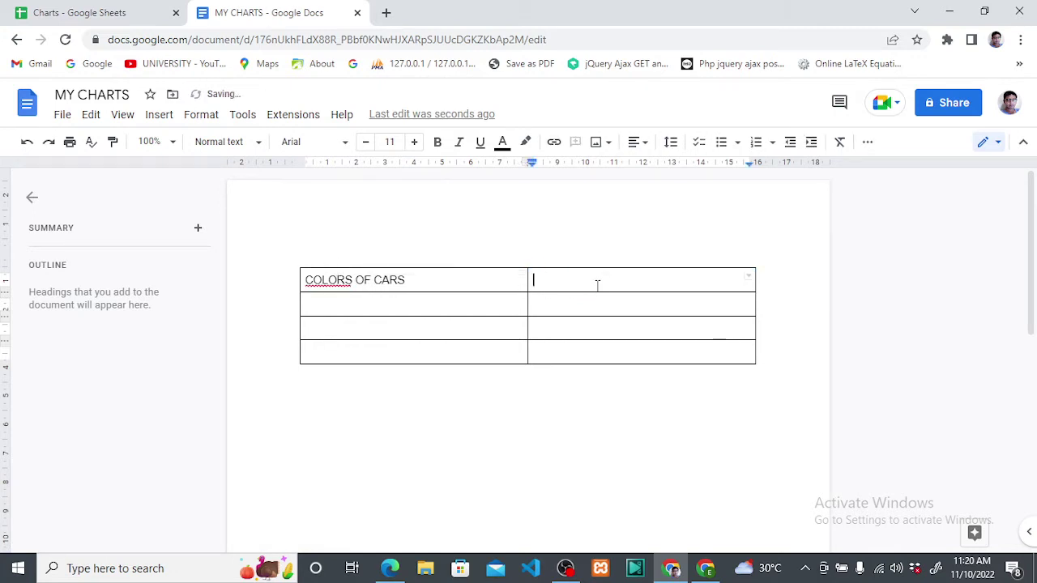
right_click(596, 282)
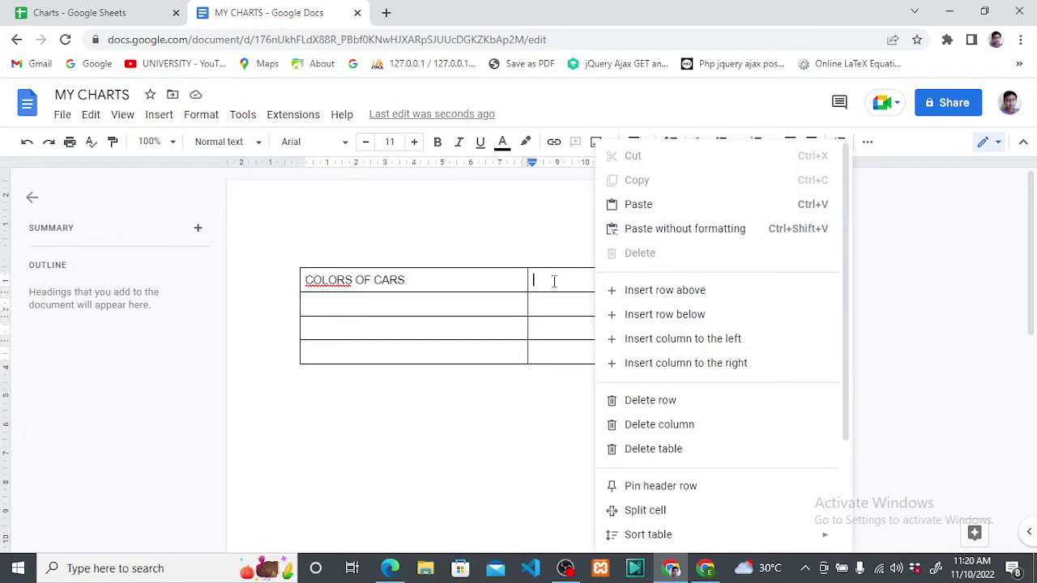
left_click(554, 281)
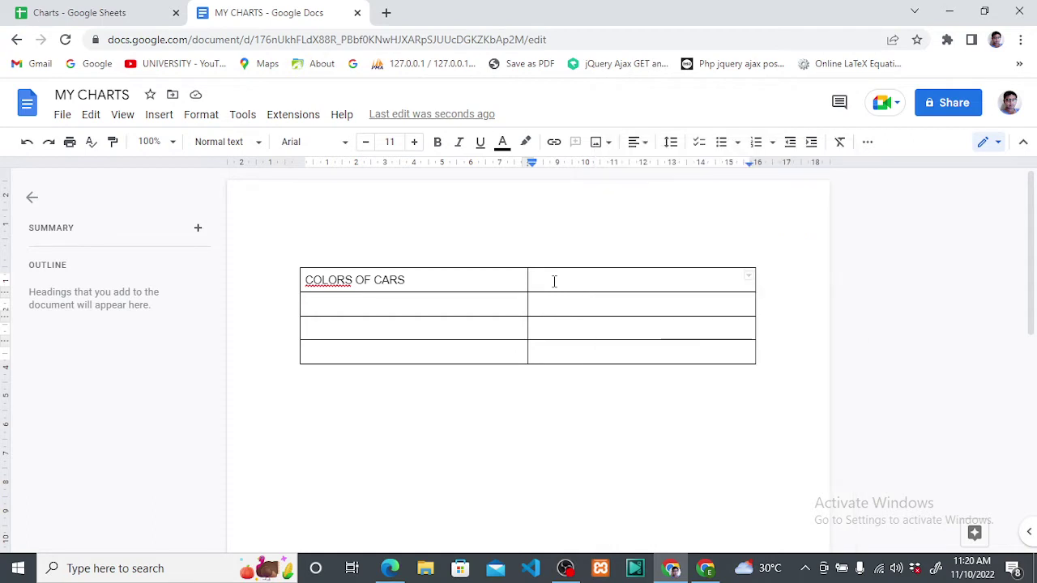
type("NO")
key("BackSpace")
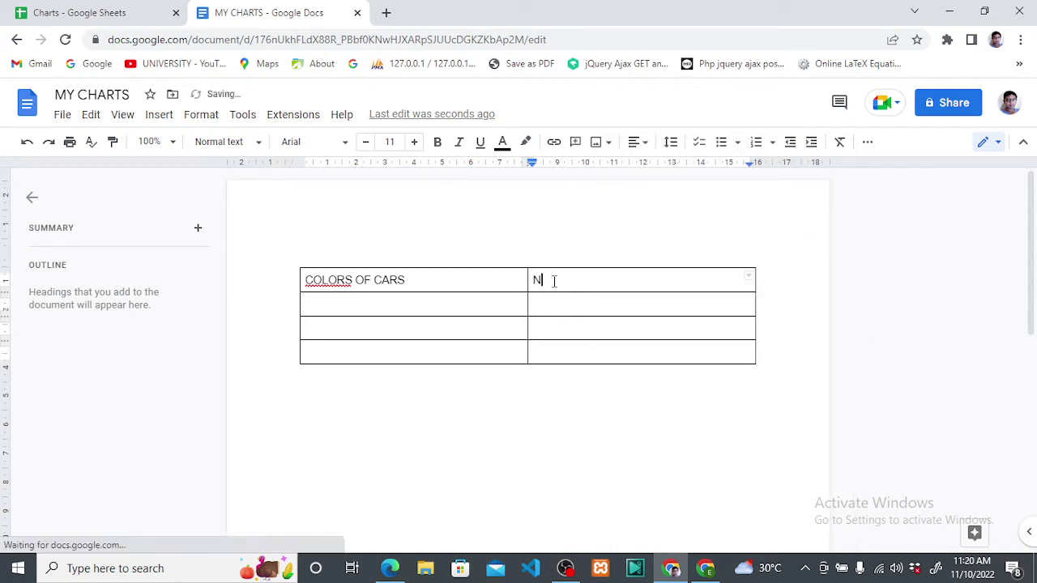
type("O OF CAR")
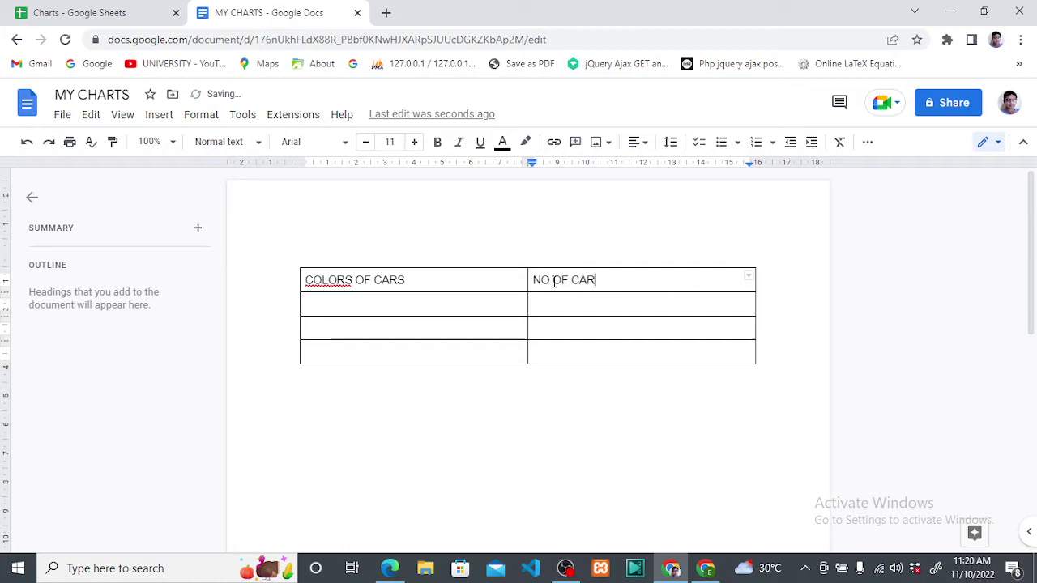
type("S")
Fill the left column with the colours RED, GREEN and WHITE.
left_click(342, 309)
type("RED")
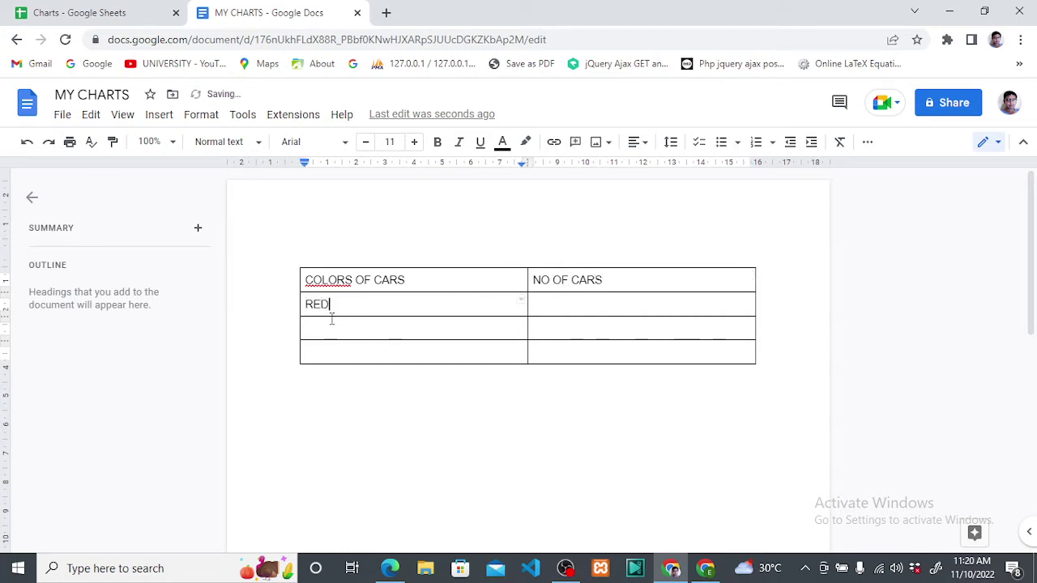
left_click(321, 328)
type("G")
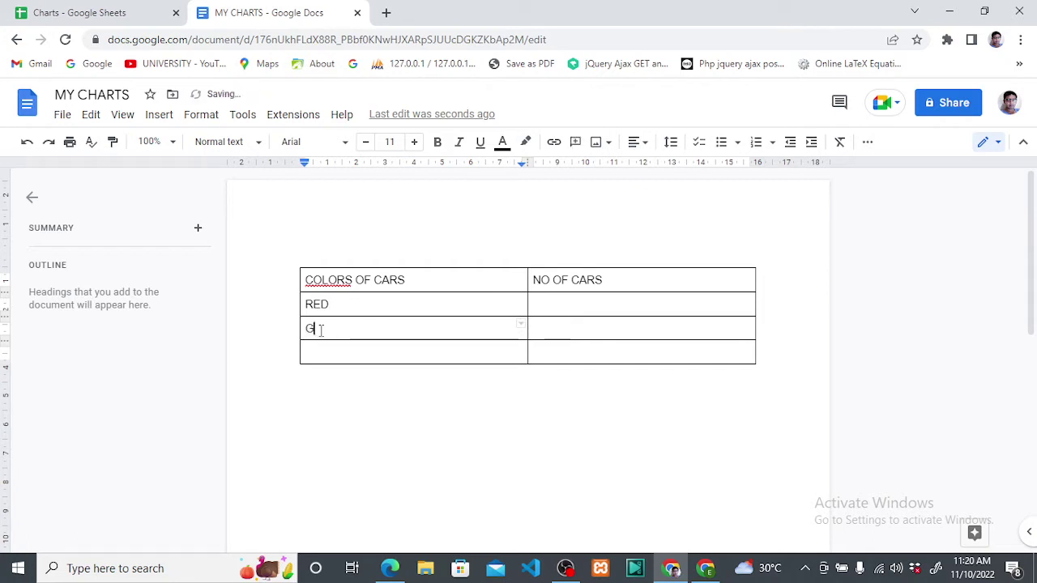
type("REEN")
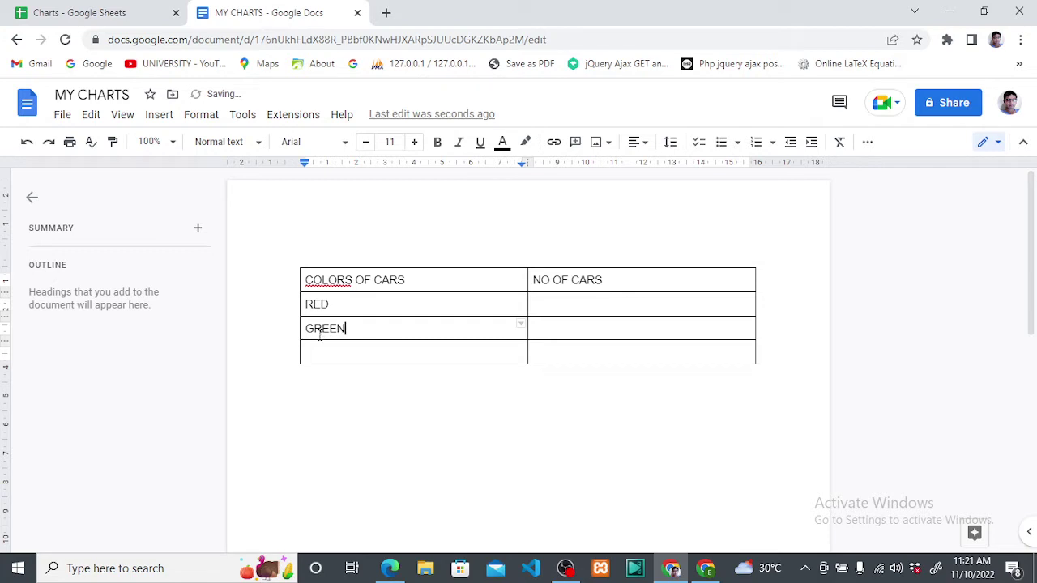
left_click(317, 351)
type("WHI")
type("TE")
Enter the counts 2, 3 and 5 beside RED, GREEN and WHITE.
left_click(542, 310)
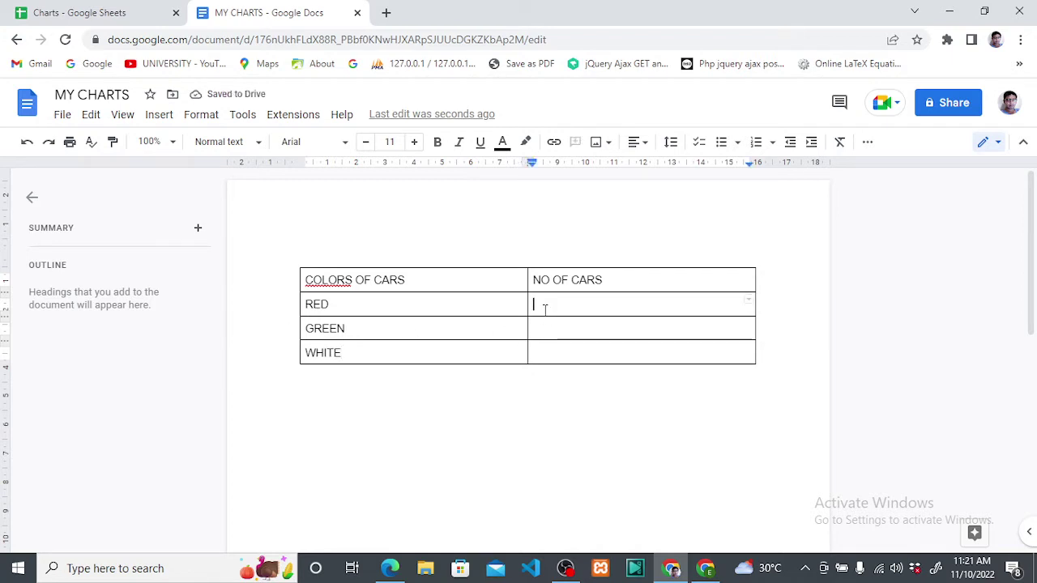
type("2")
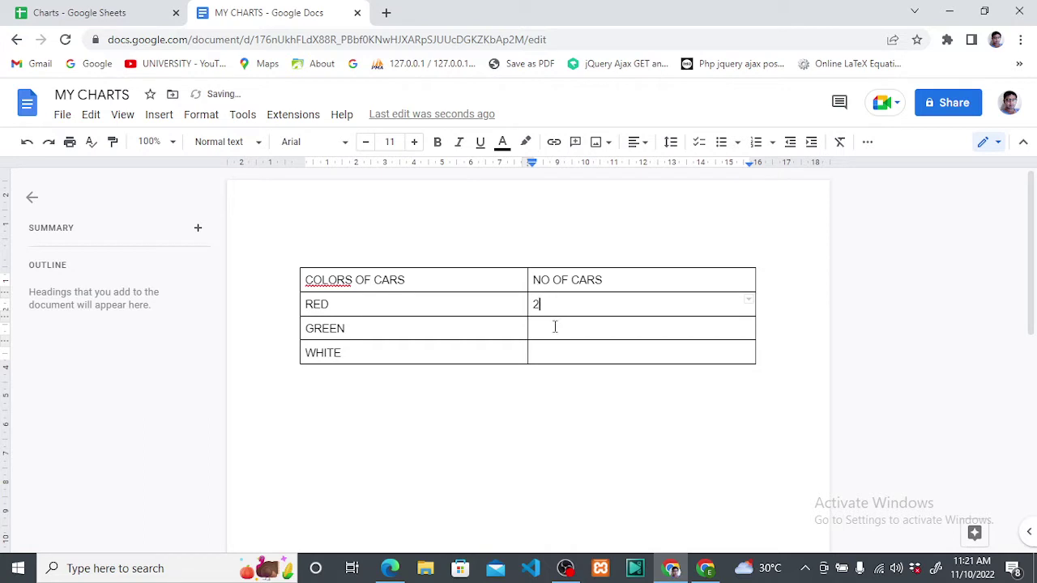
left_click(555, 326)
type("3")
left_click(537, 359)
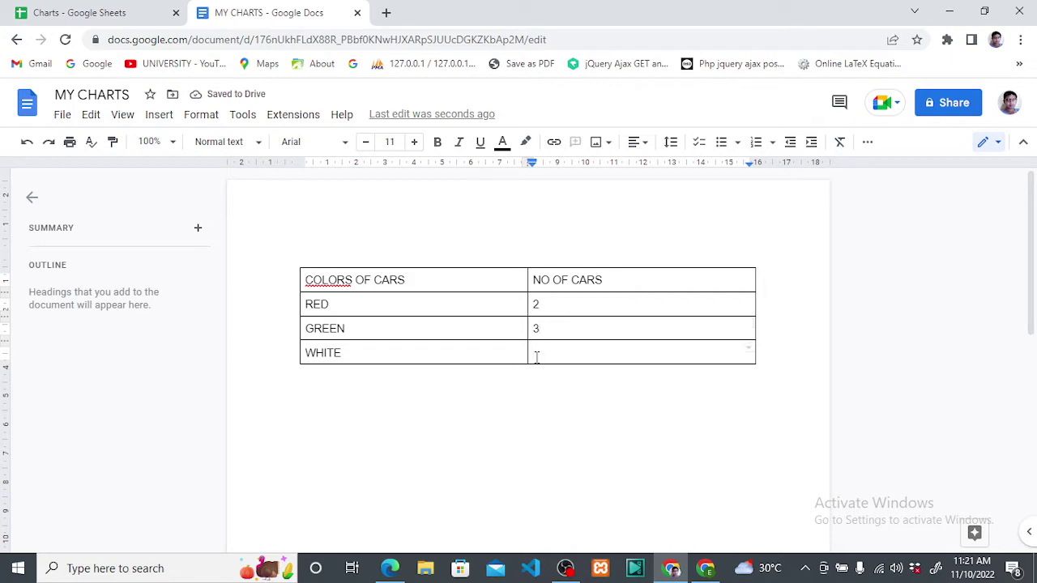
type("5")
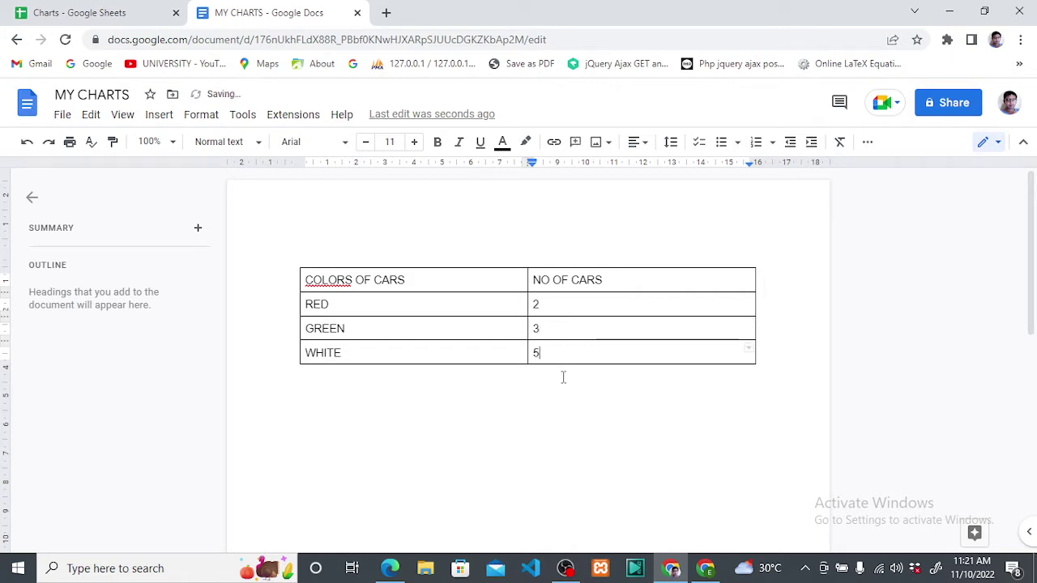
Check the table options from the WHITE count cell, then place the caret below the table.
left_click(562, 377)
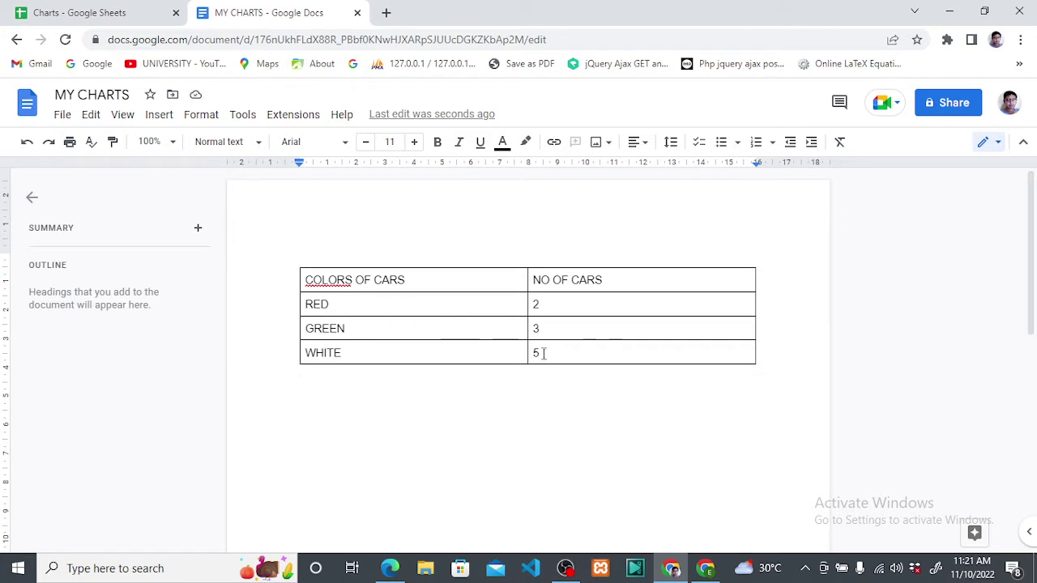
left_click(543, 353)
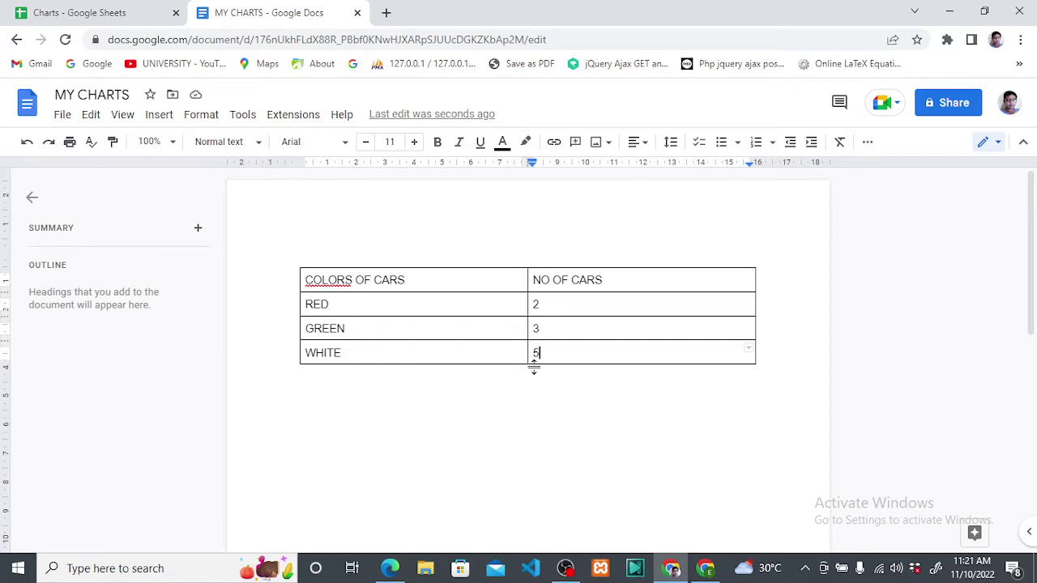
right_click(589, 354)
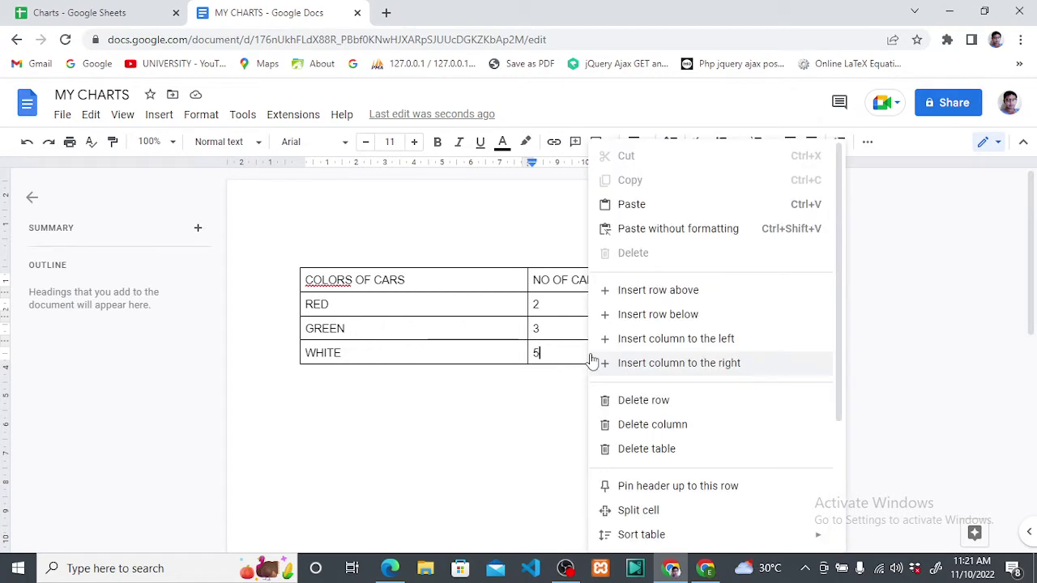
left_click(453, 422)
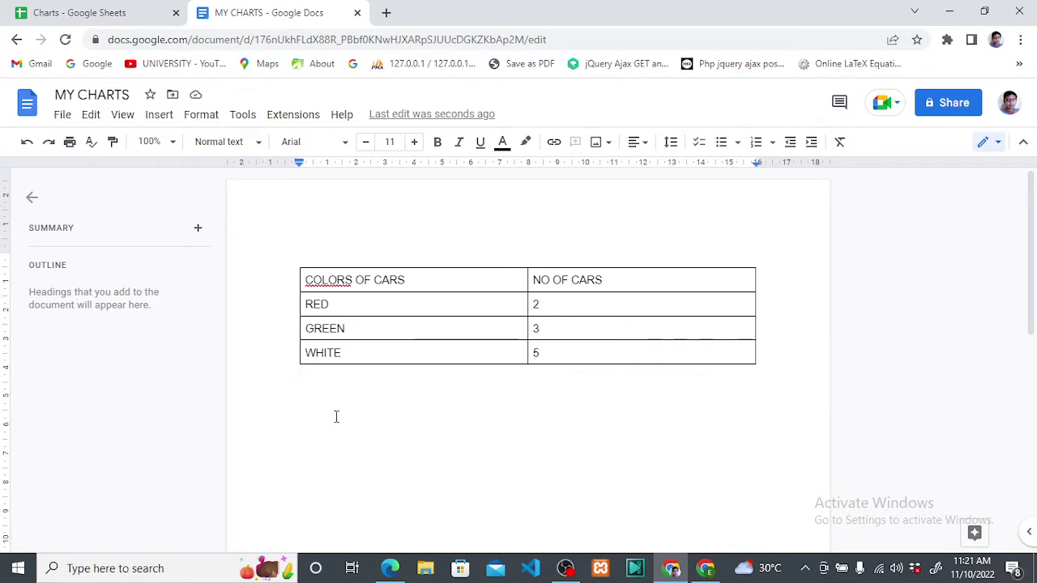
Insert a pie chart below the table, select it and show its link options.
left_click(155, 116)
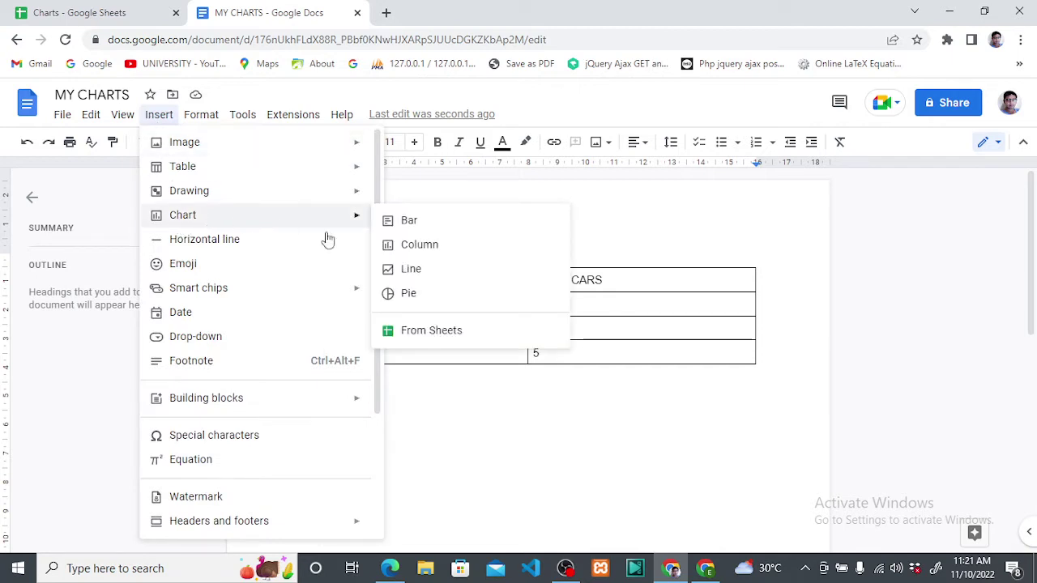
mouse_move(182, 214)
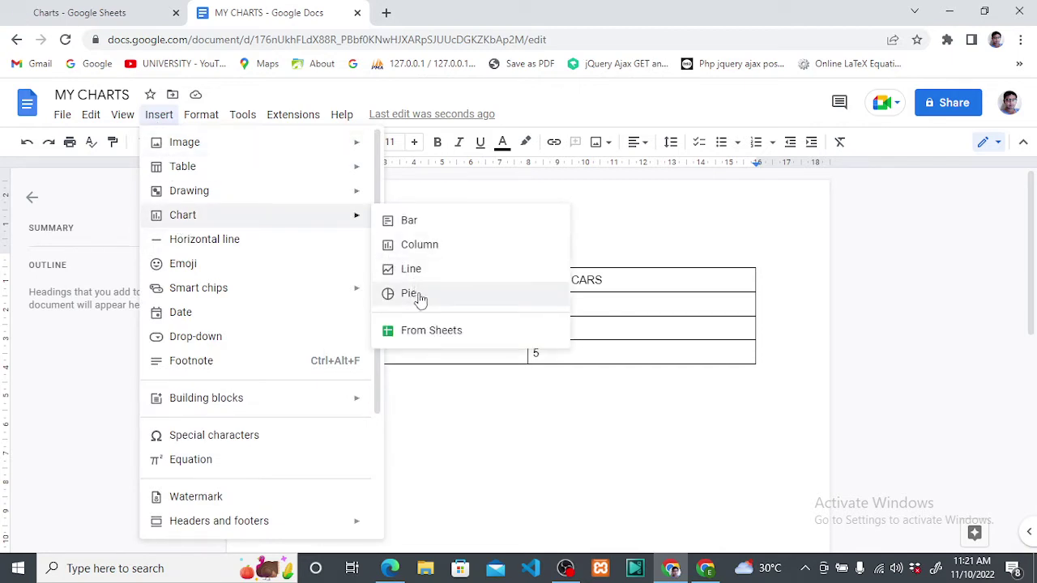
left_click(418, 296)
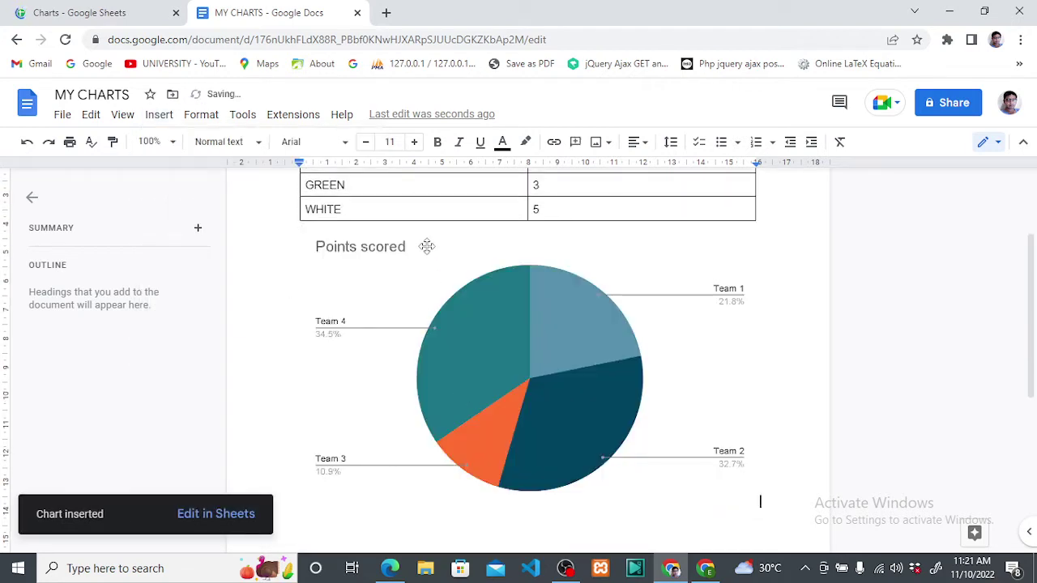
left_click(425, 265)
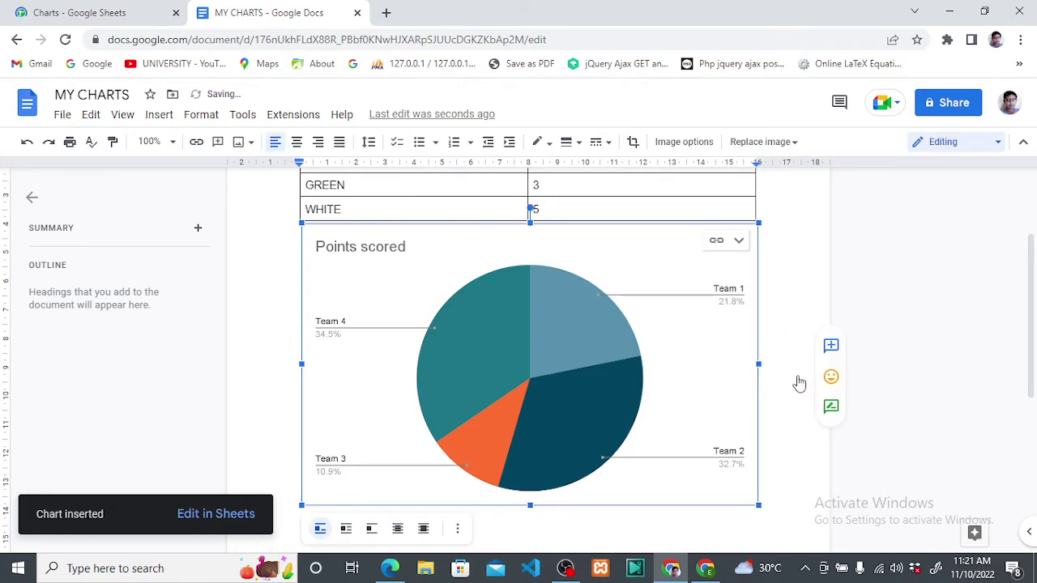
scroll(731, 289, "up", 2)
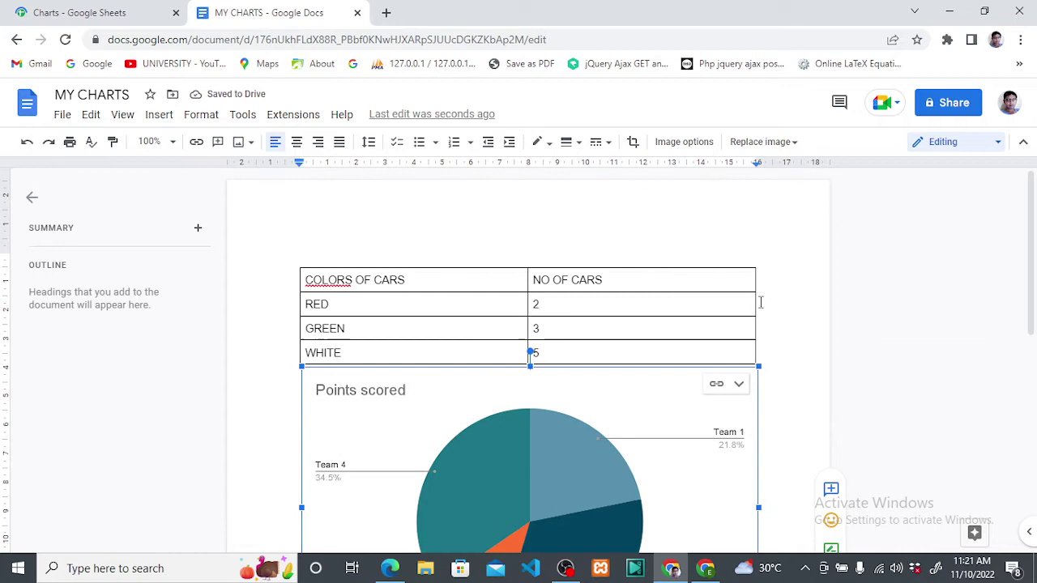
scroll(548, 324, "down", 1)
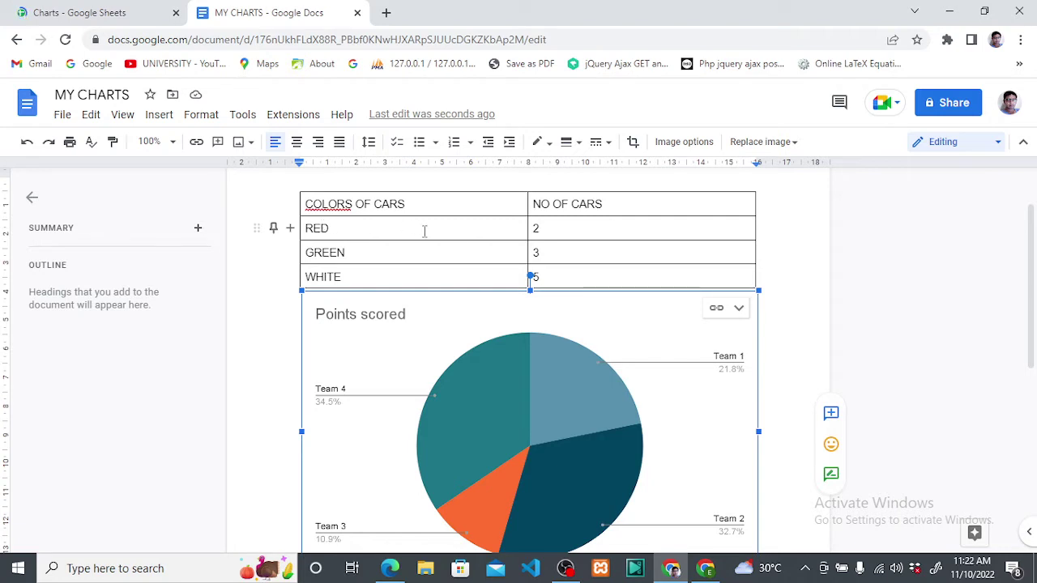
left_click(738, 310)
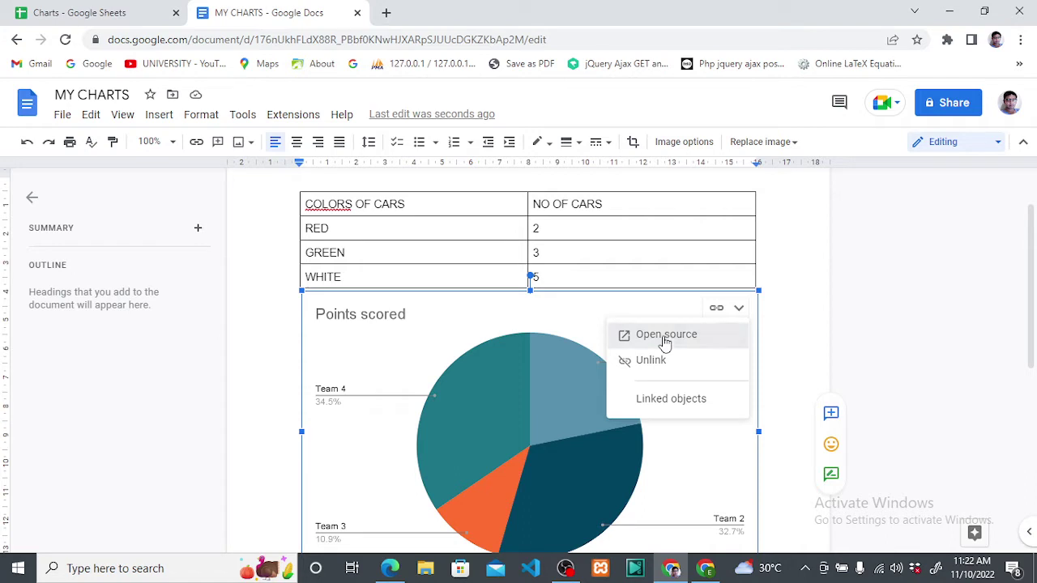
Open the chart's source spreadsheet, MY CHARTS - Pie chart 1, in Google Sheets.
left_click(664, 340)
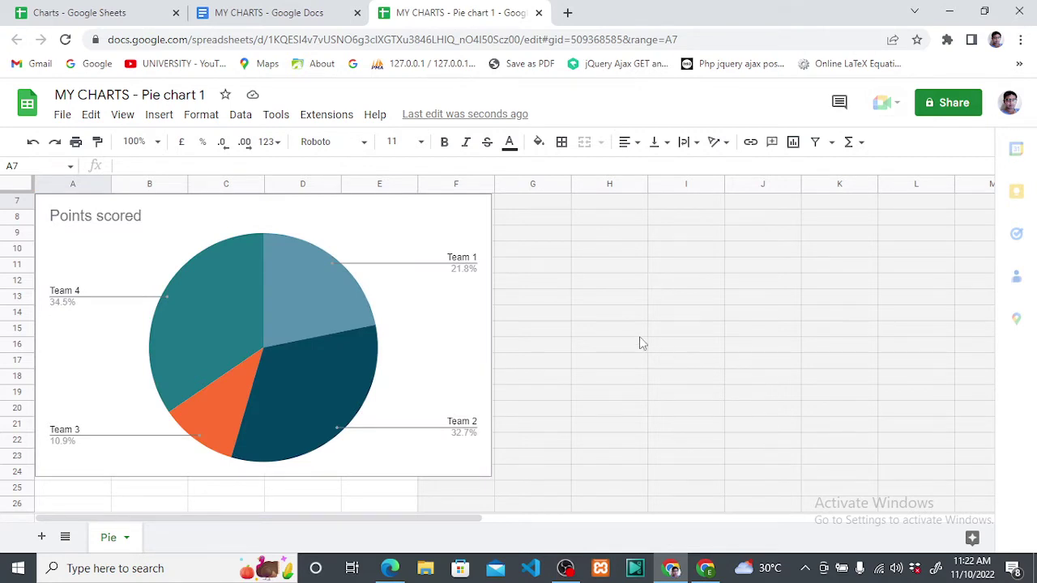
scroll(308, 251, "up", 3)
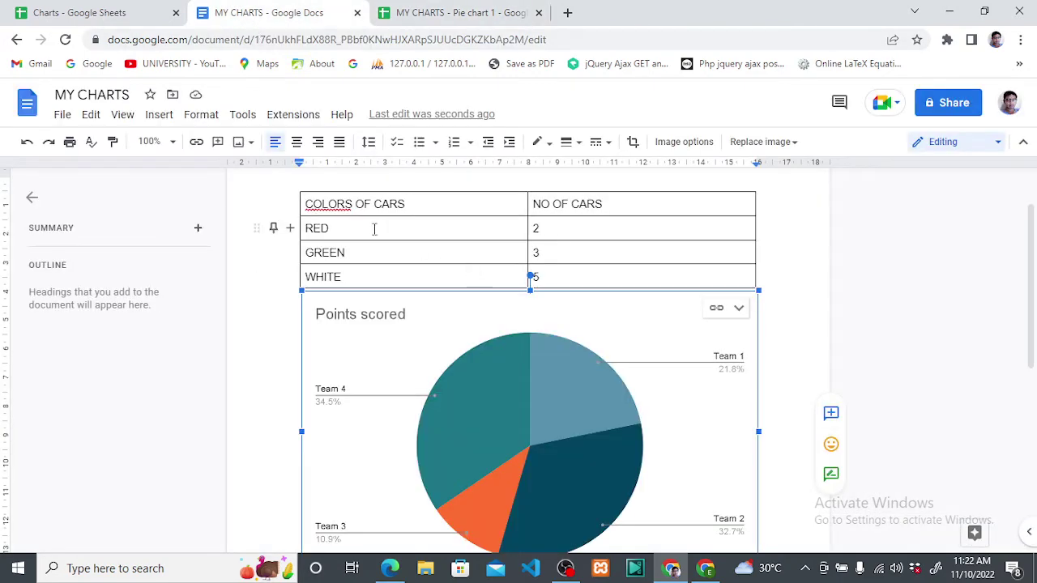
Select the whole car-colour table in the MY CHARTS document.
left_click(410, 208)
left_click(308, 203)
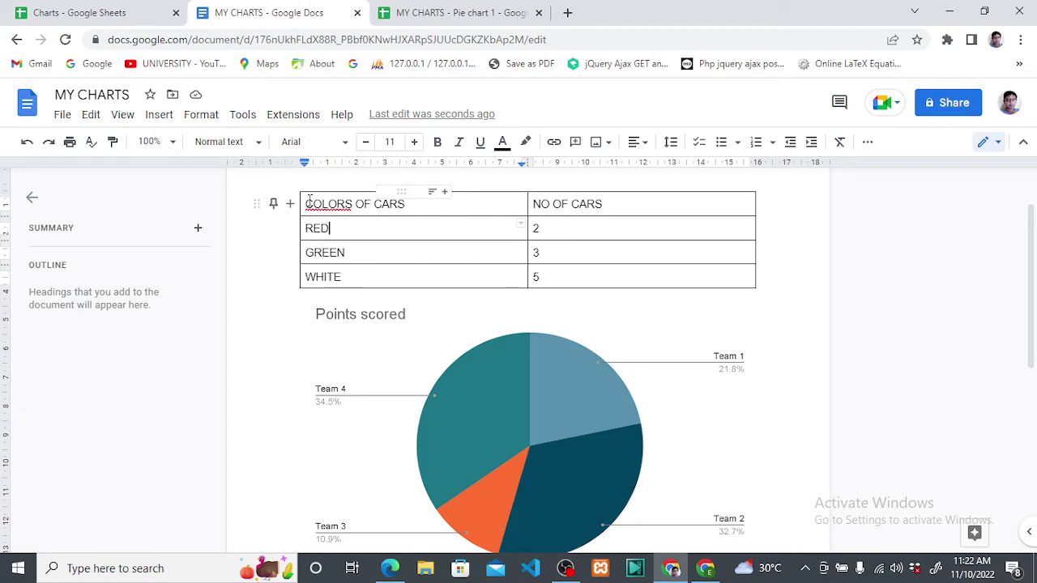
left_click(557, 281, "shift")
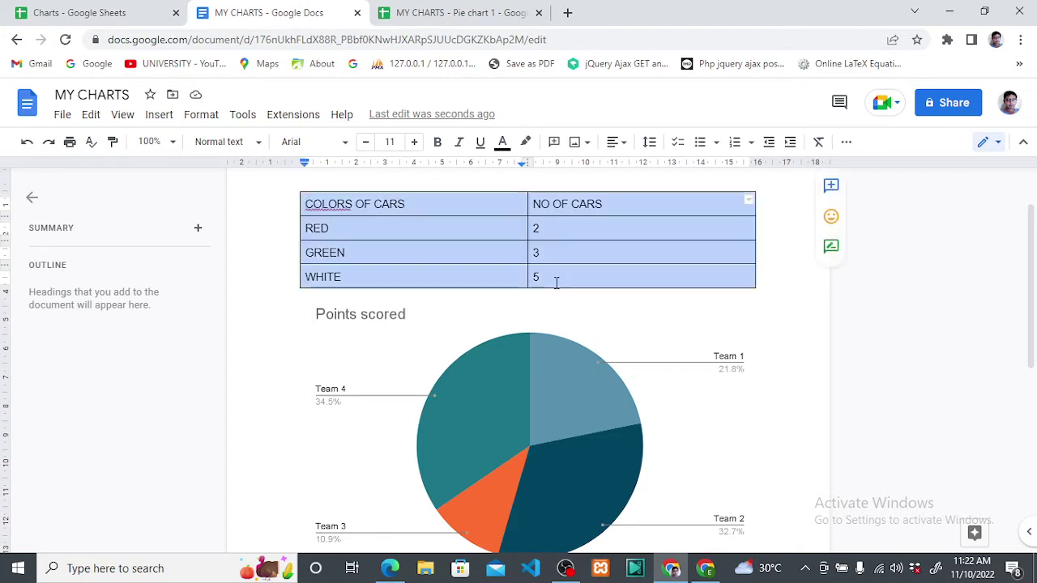
Paste the car-colour table over the Team data in A1:B5 of the spreadsheet.
left_click(447, 16)
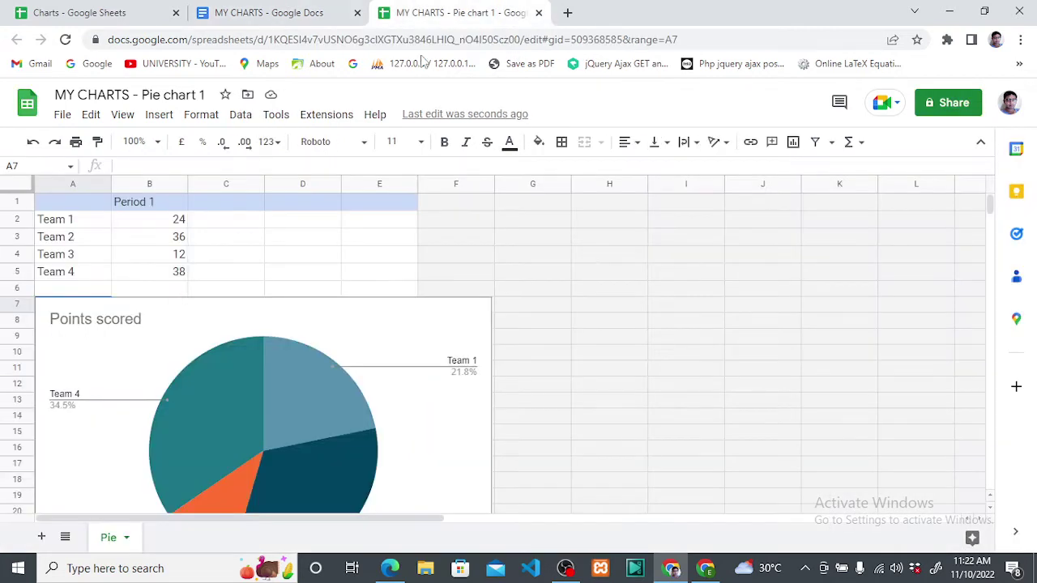
left_click(183, 341)
scroll(183, 340, "down", 1)
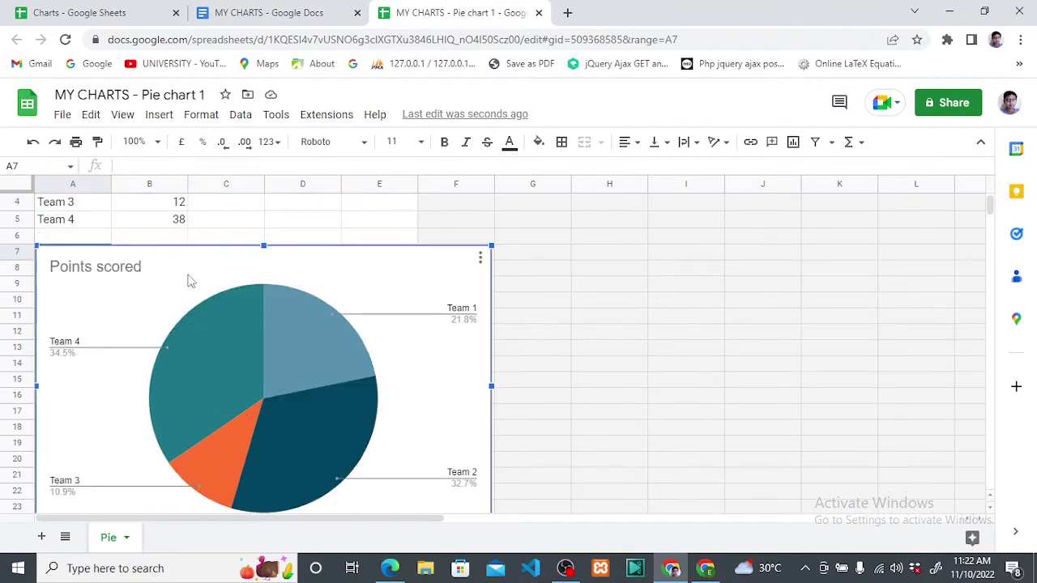
scroll(166, 260, "up", 2)
scroll(146, 267, "up", 1)
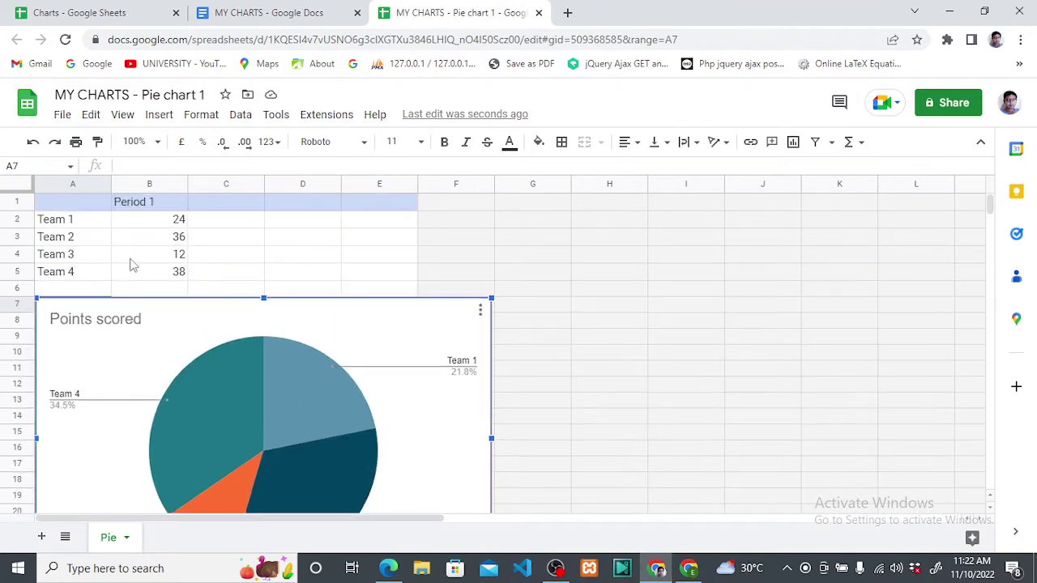
left_click(68, 203)
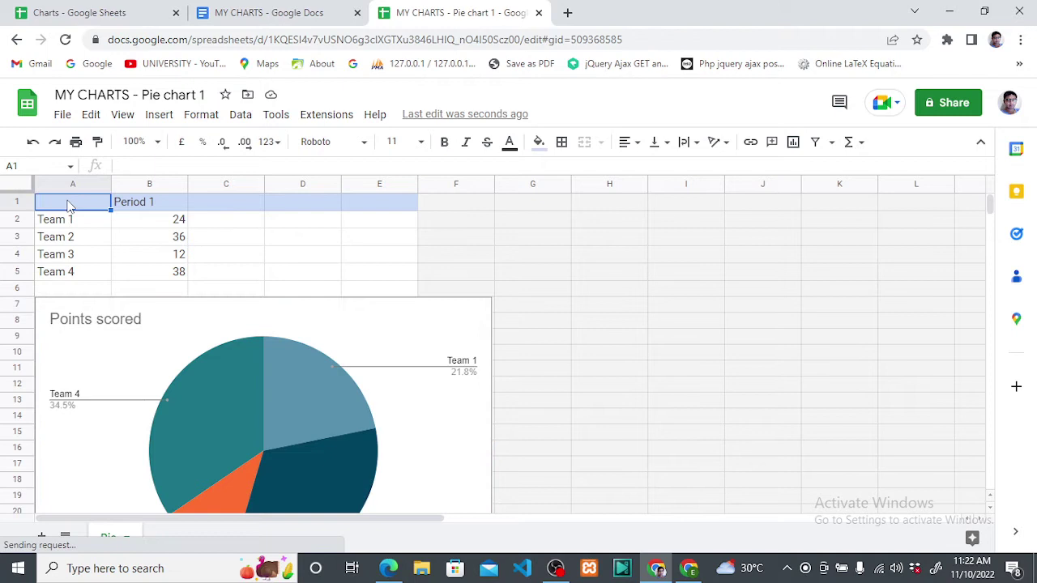
left_click(170, 277, "shift")
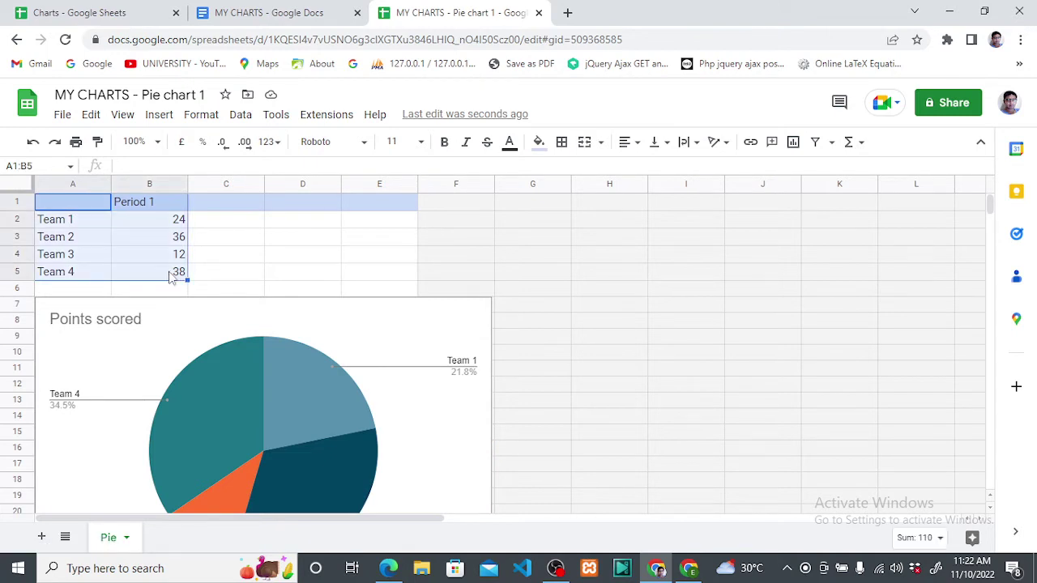
right_click(170, 277)
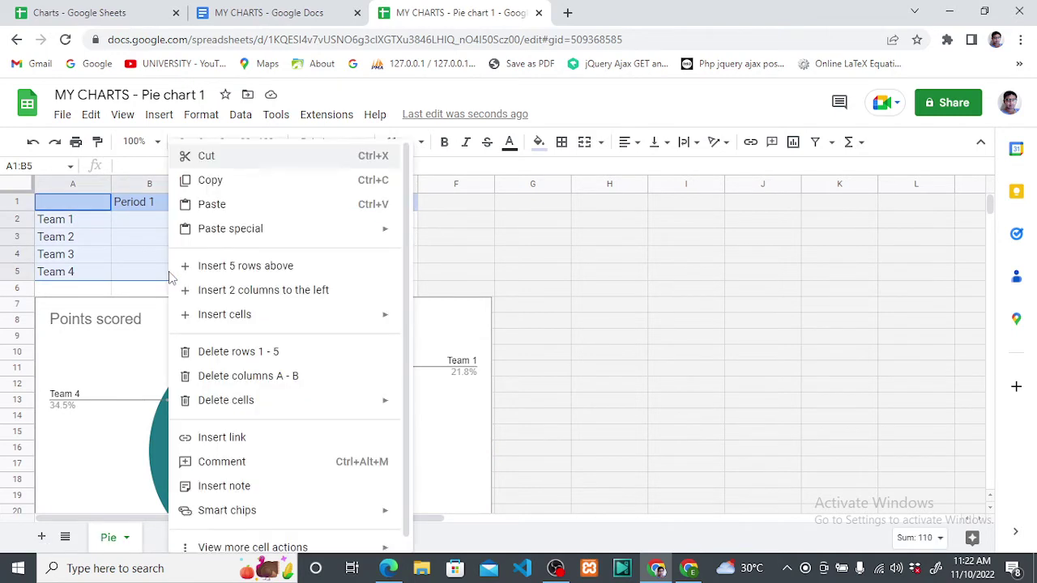
left_click(211, 206)
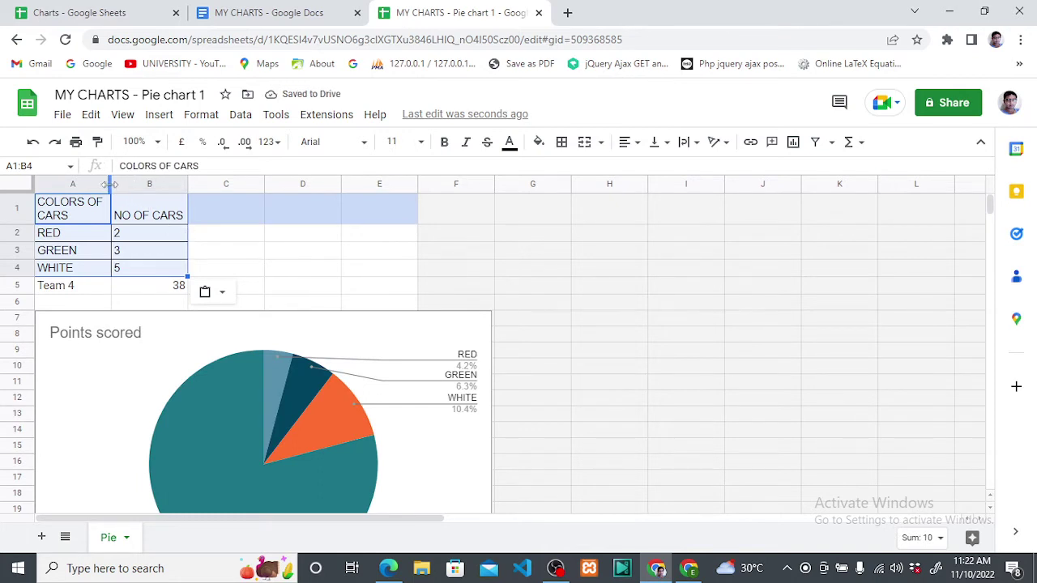
Widen columns A and B and clear the leftover Team 4 row A5:B5.
left_click_drag(111, 185, 127, 185)
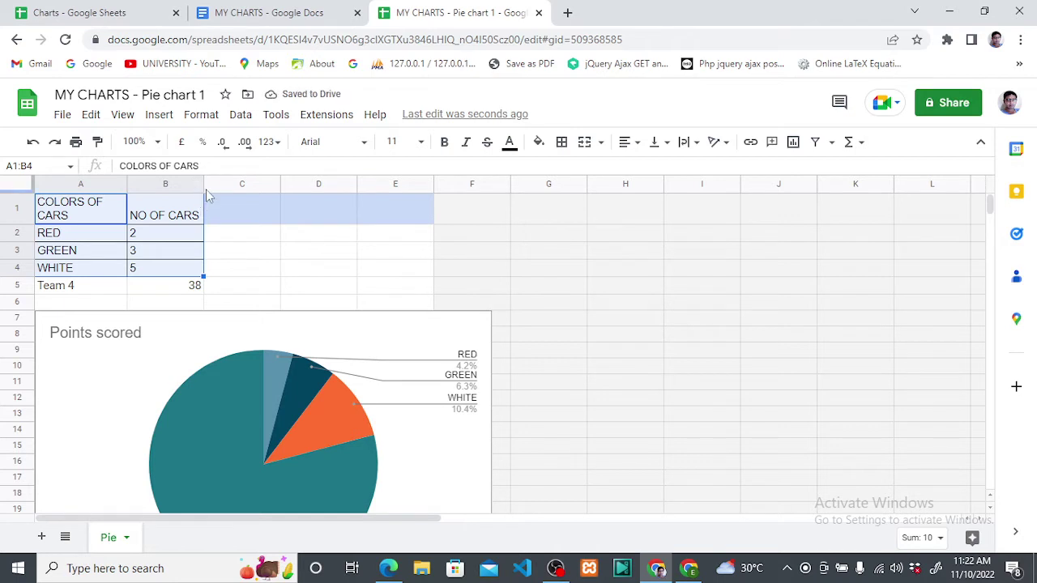
left_click_drag(205, 185, 259, 186)
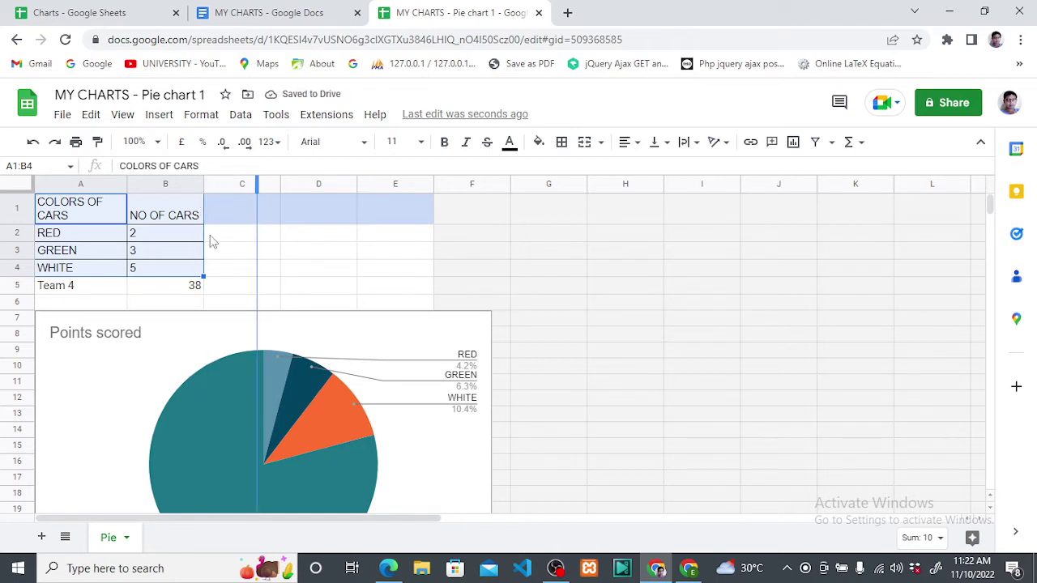
left_click(98, 289)
left_click(209, 291, "shift")
right_click(209, 291)
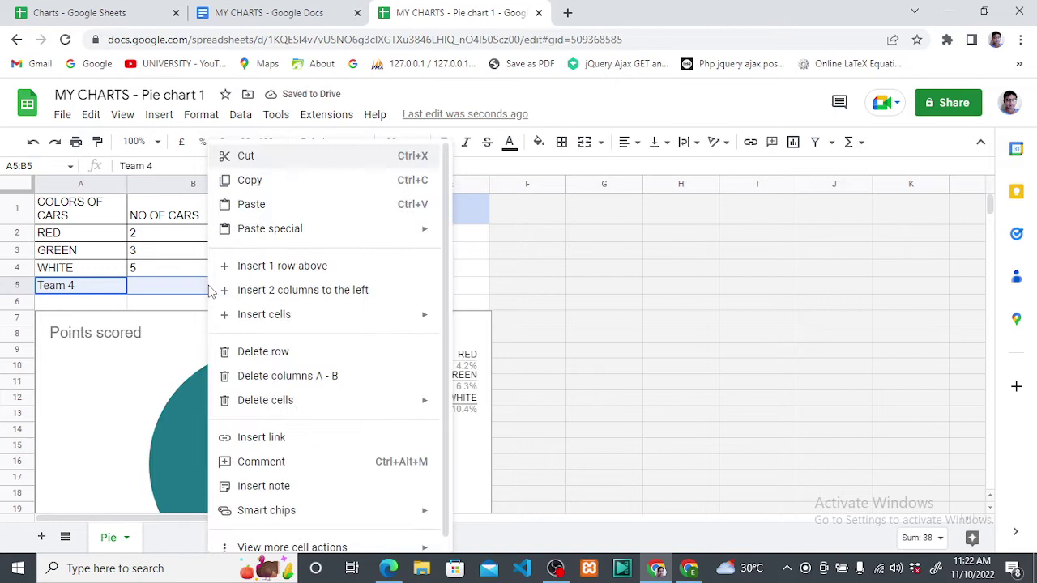
left_click(251, 180)
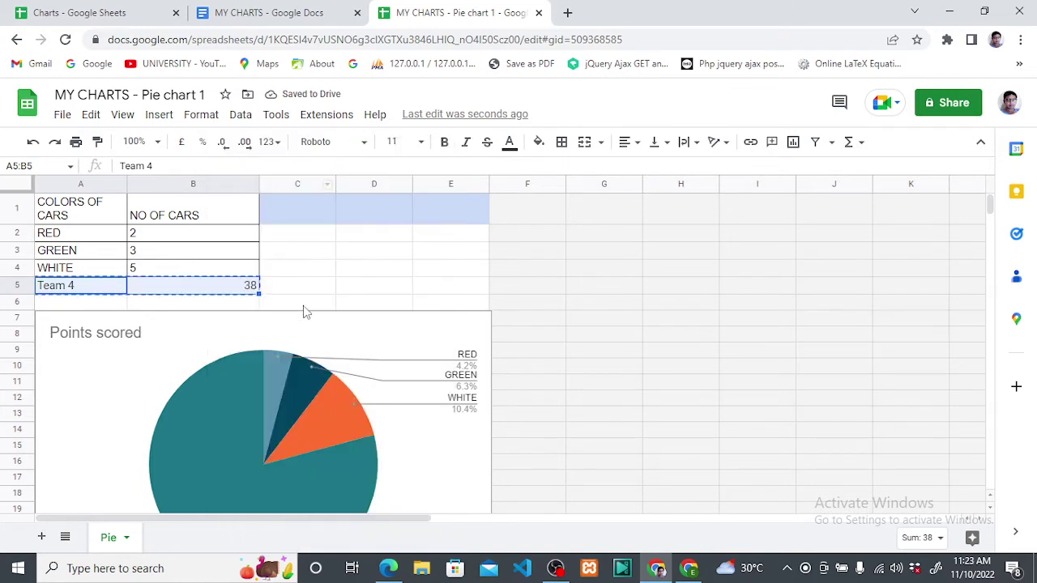
key("Delete")
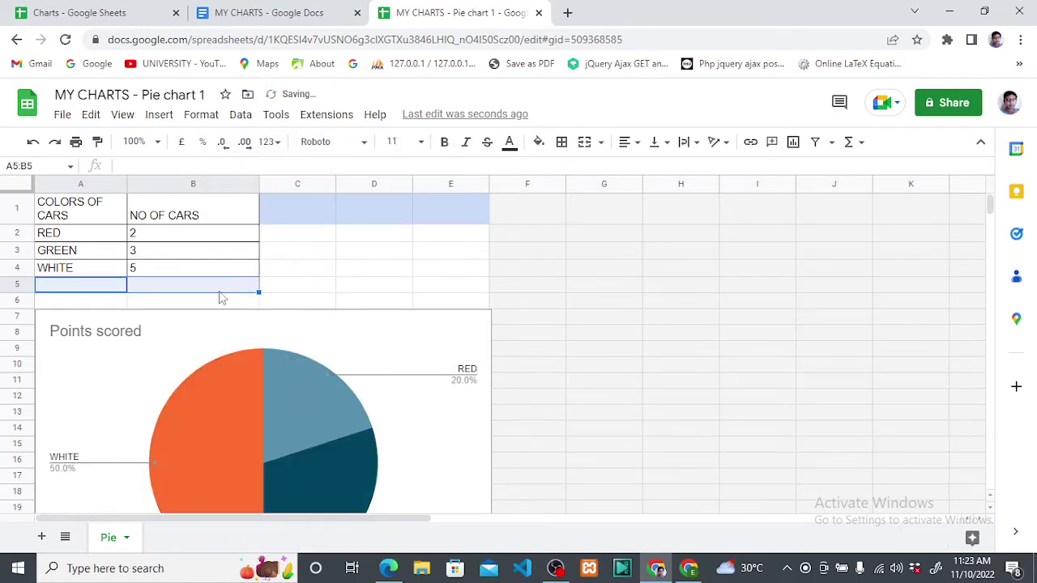
left_click(18, 284)
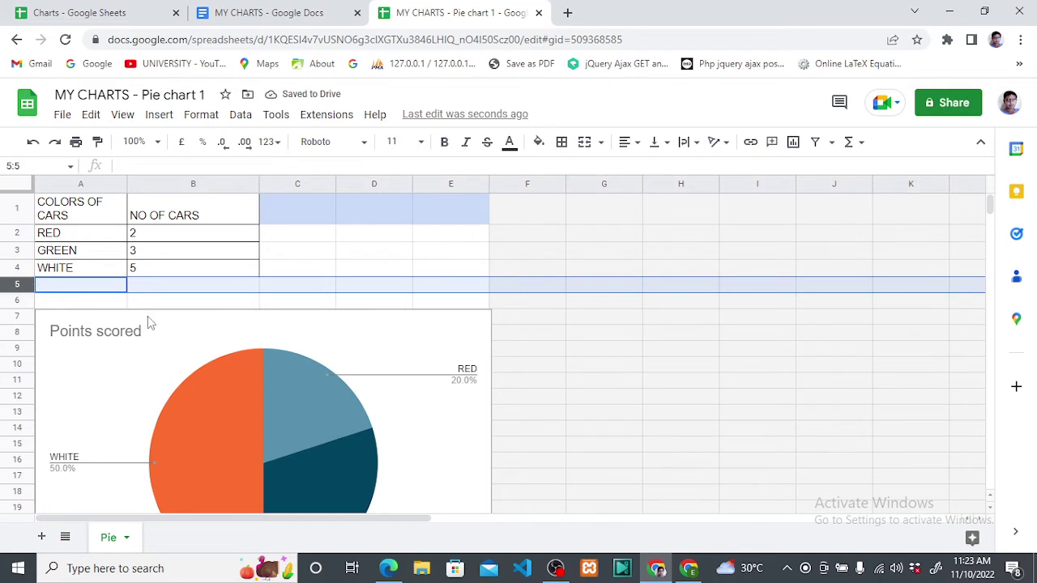
scroll(495, 404, "down", 2)
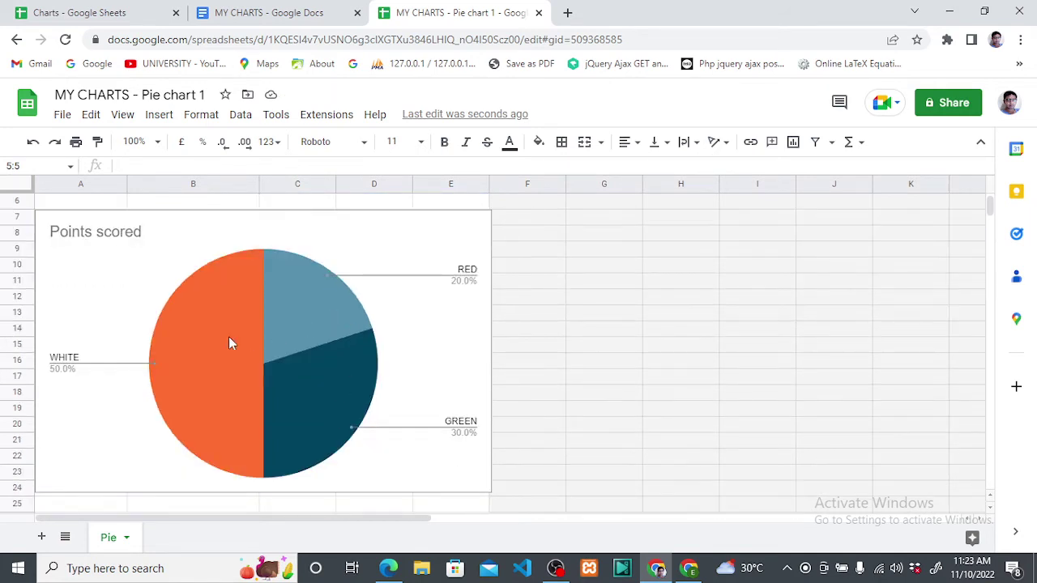
scroll(300, 348, "up", 2)
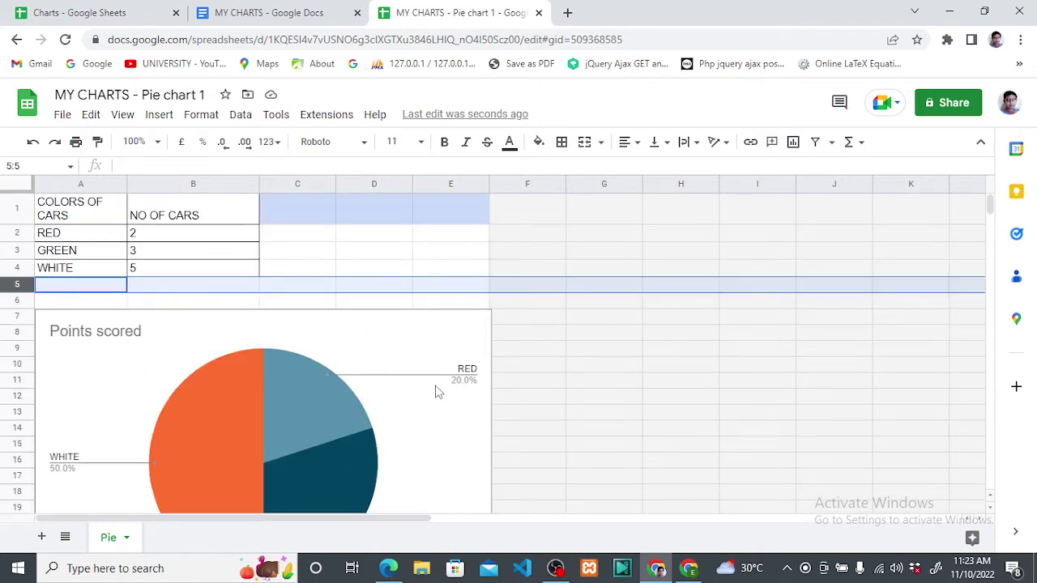
Update the linked chart in MY CHARTS to show RED 20%, GREEN 30%, WHITE 50%.
left_click(275, 13)
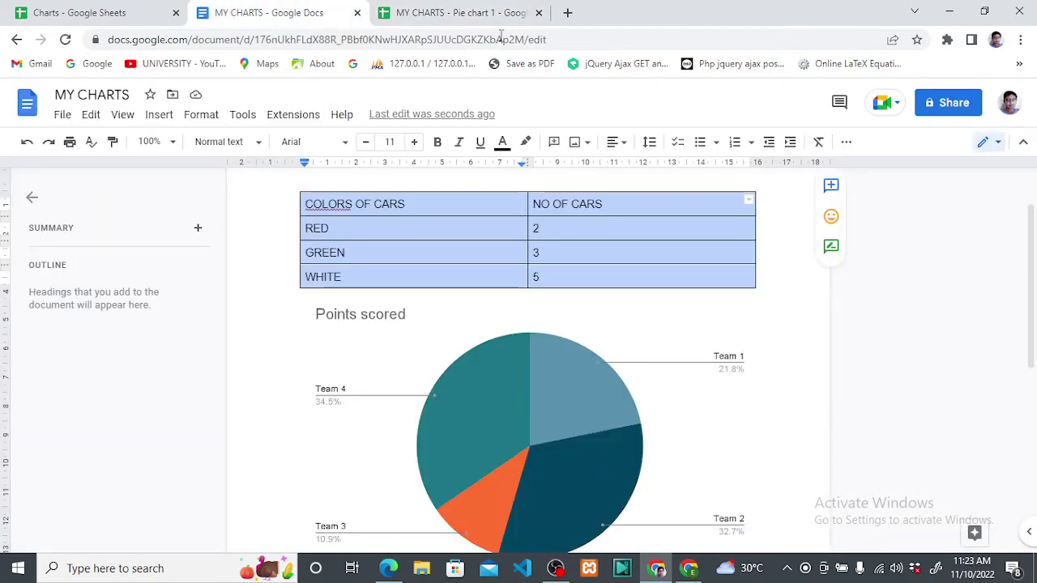
left_click(470, 14)
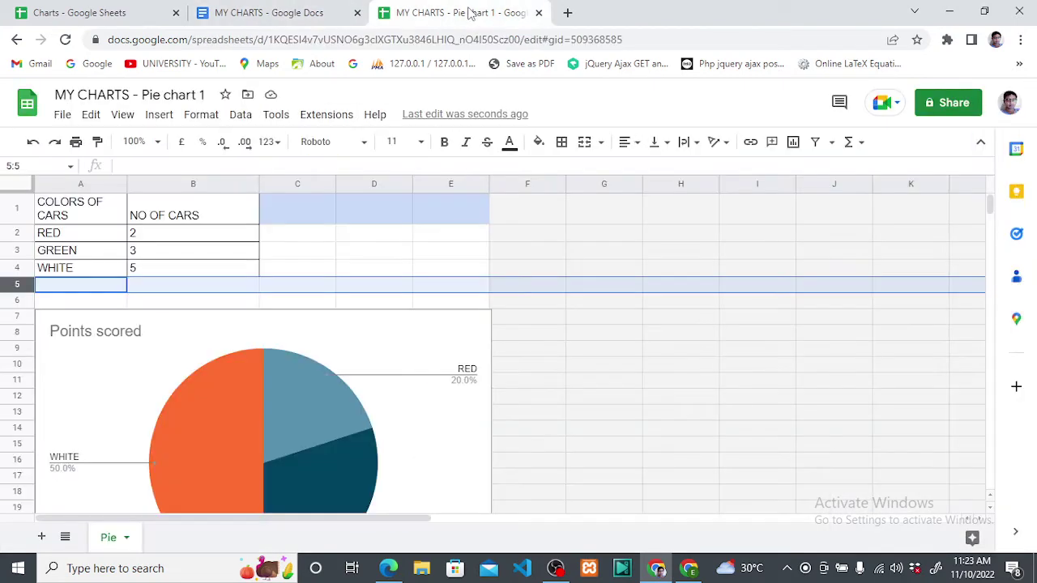
left_click(312, 12)
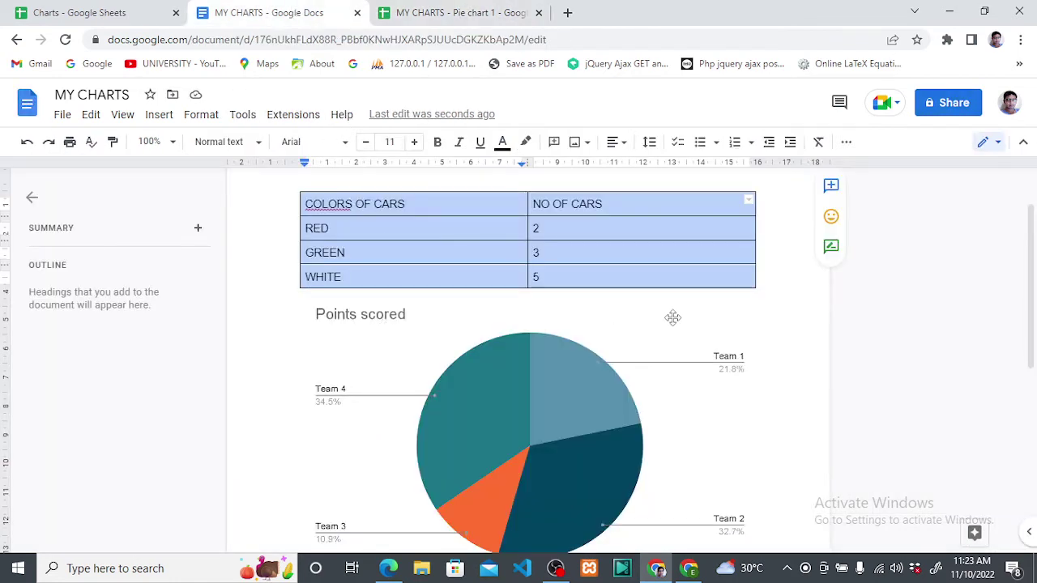
left_click(692, 346)
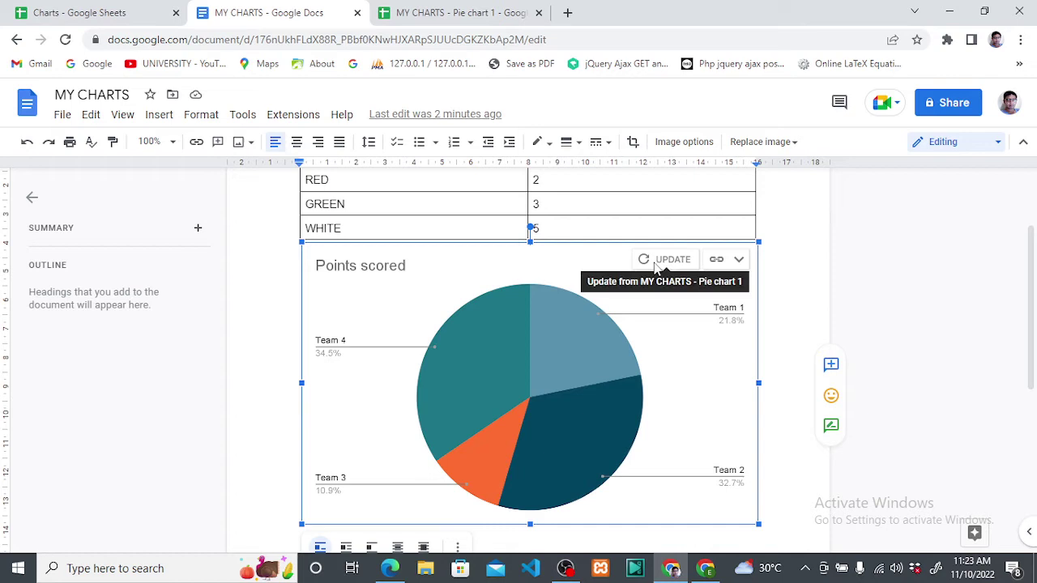
mouse_move(529, 380)
left_click(660, 265)
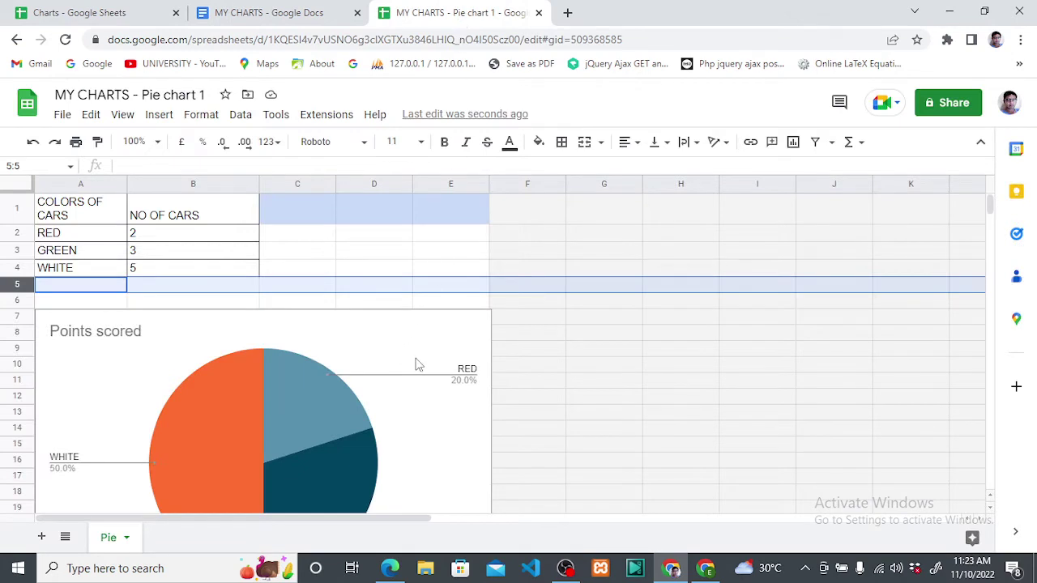
Choose Edit chart from the pie chart's menu and expand Chart style under Customise.
left_click(146, 334)
scroll(146, 333, "down", 1)
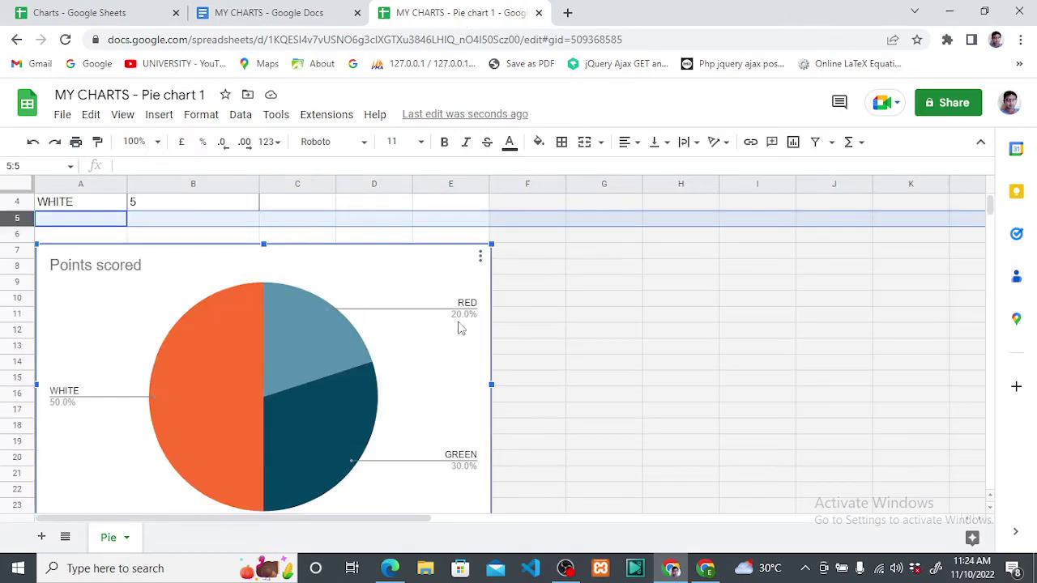
left_click(479, 256)
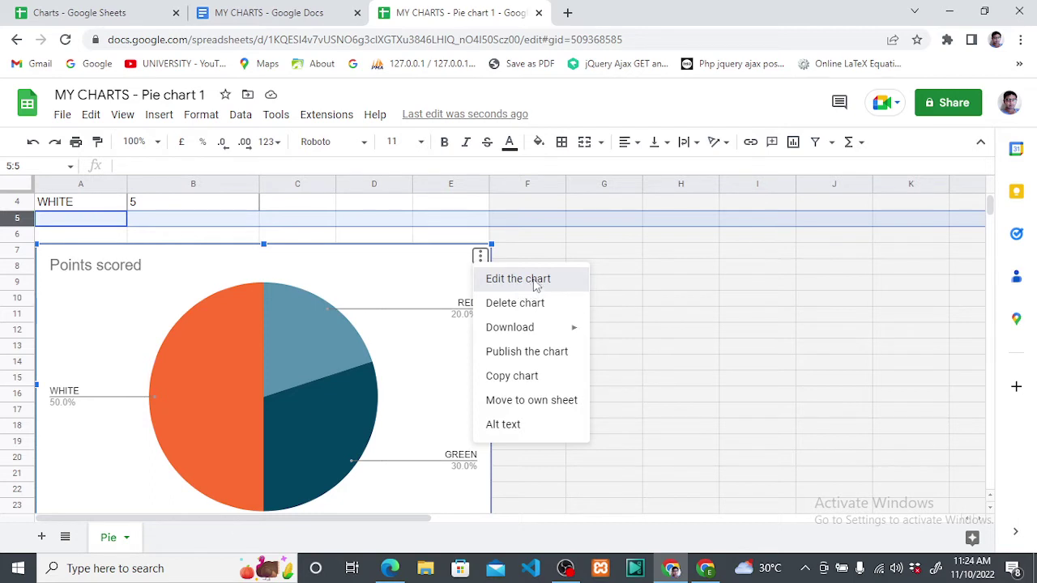
left_click(531, 283)
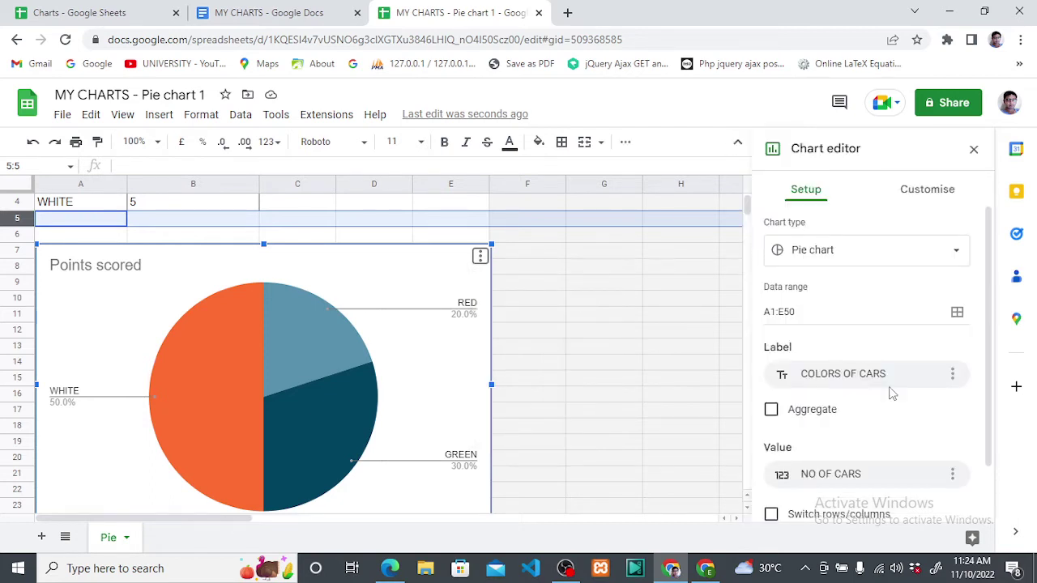
scroll(945, 477, "down", 1)
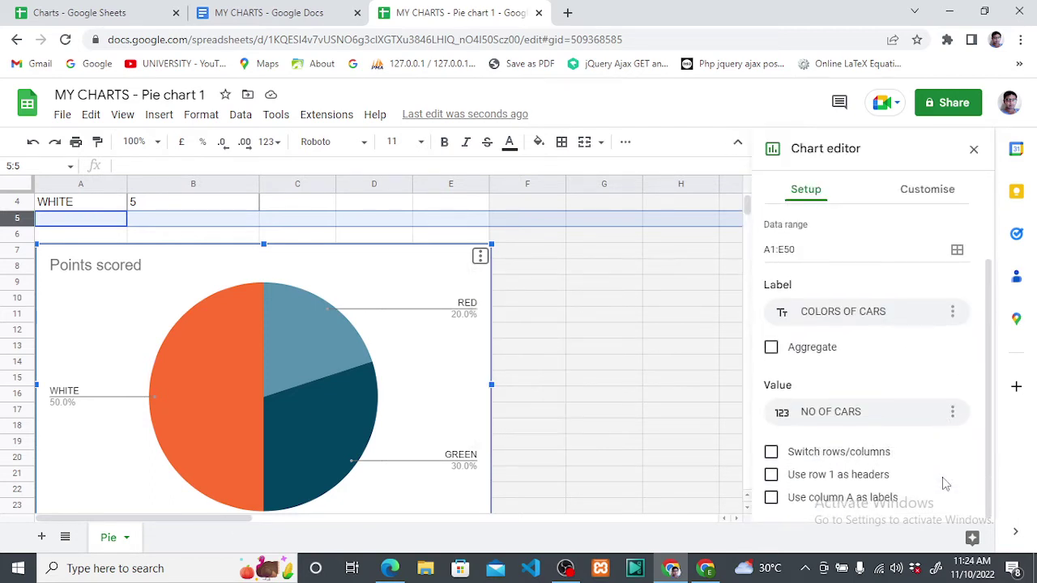
scroll(942, 478, "up", 1)
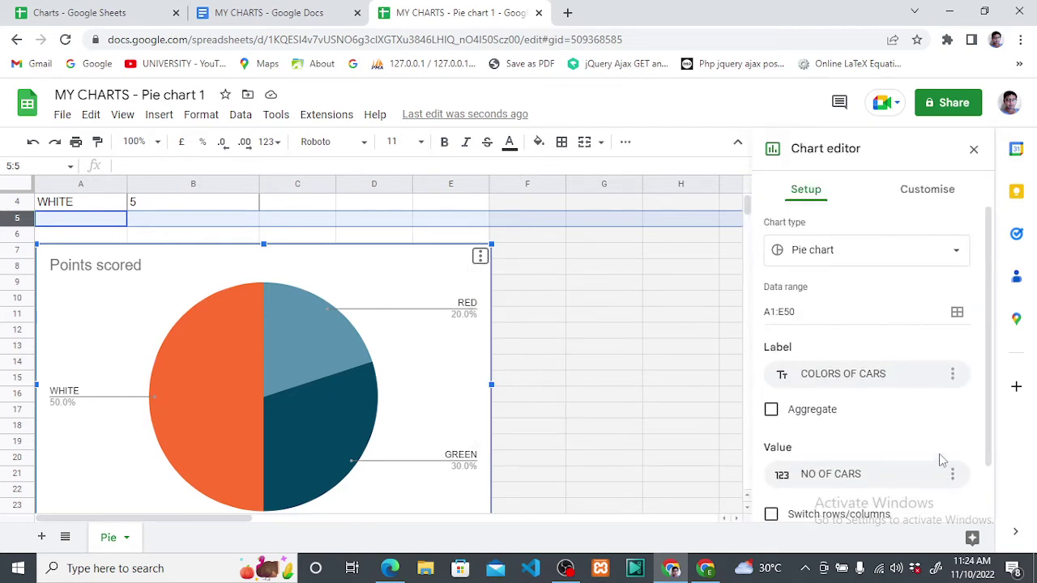
left_click(928, 194)
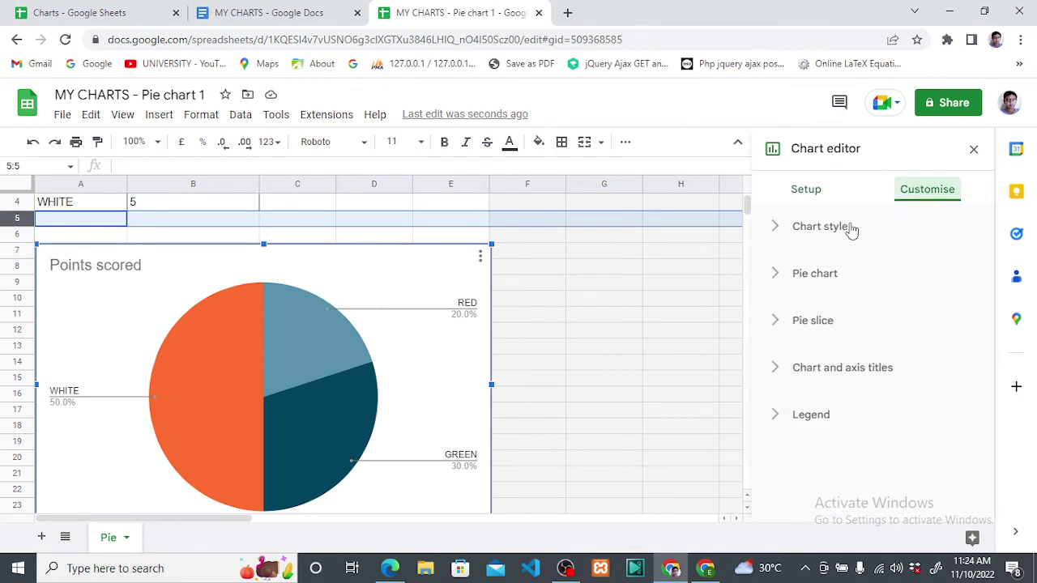
left_click(785, 234)
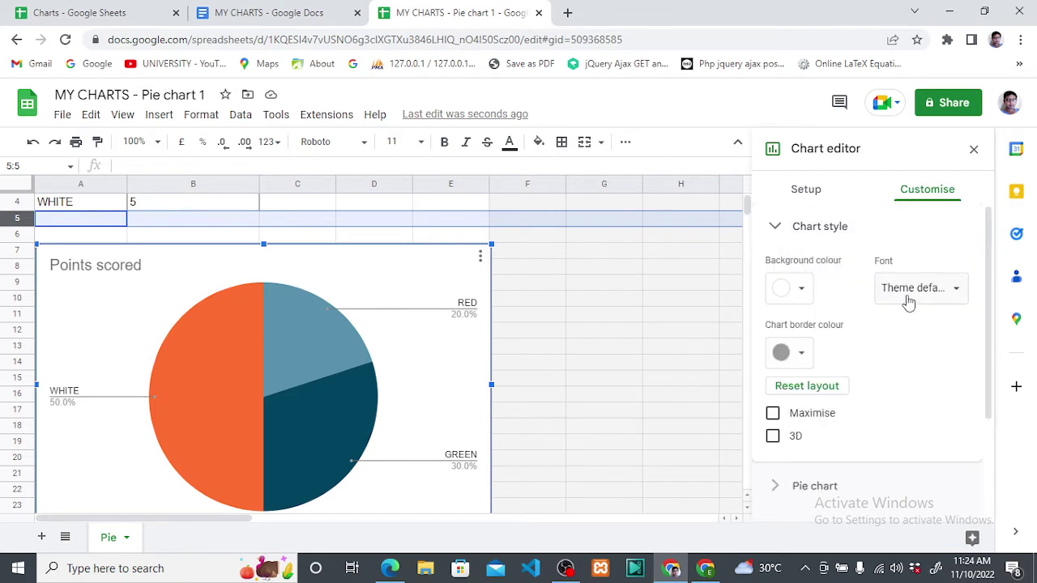
Give the pie chart a black background and a magenta chart border.
left_click(801, 290)
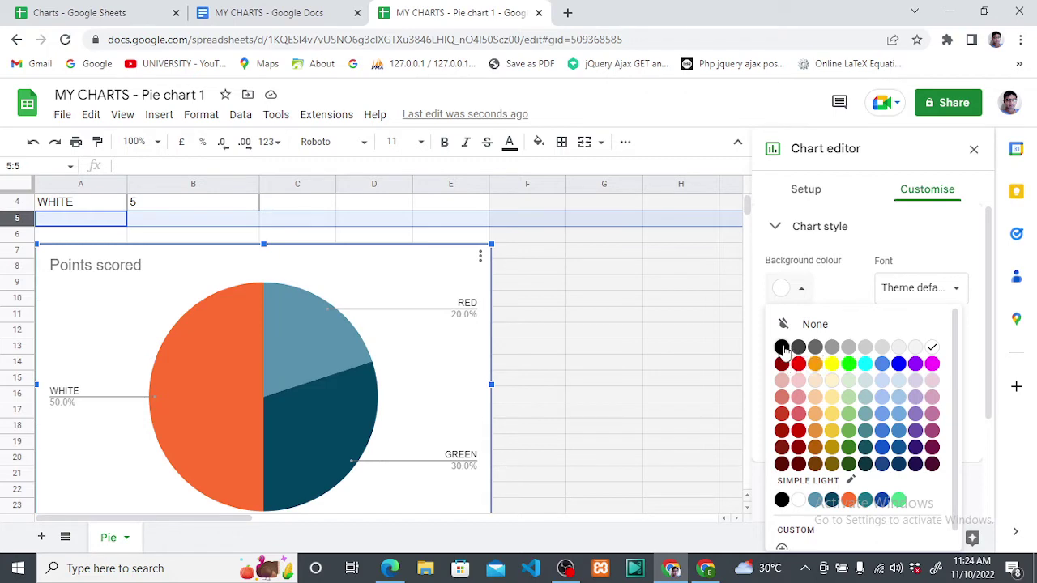
left_click(782, 349)
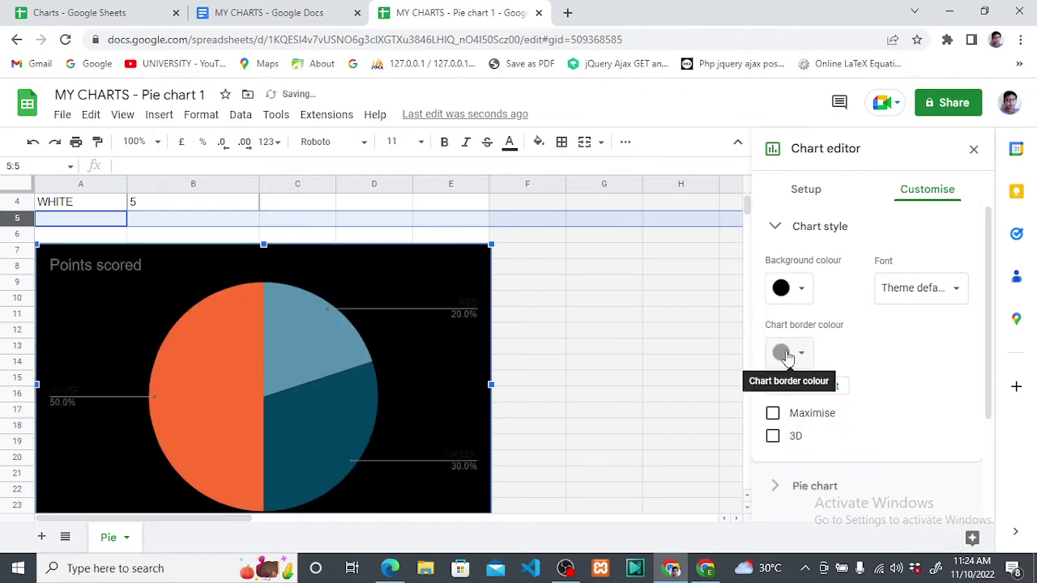
left_click(782, 354)
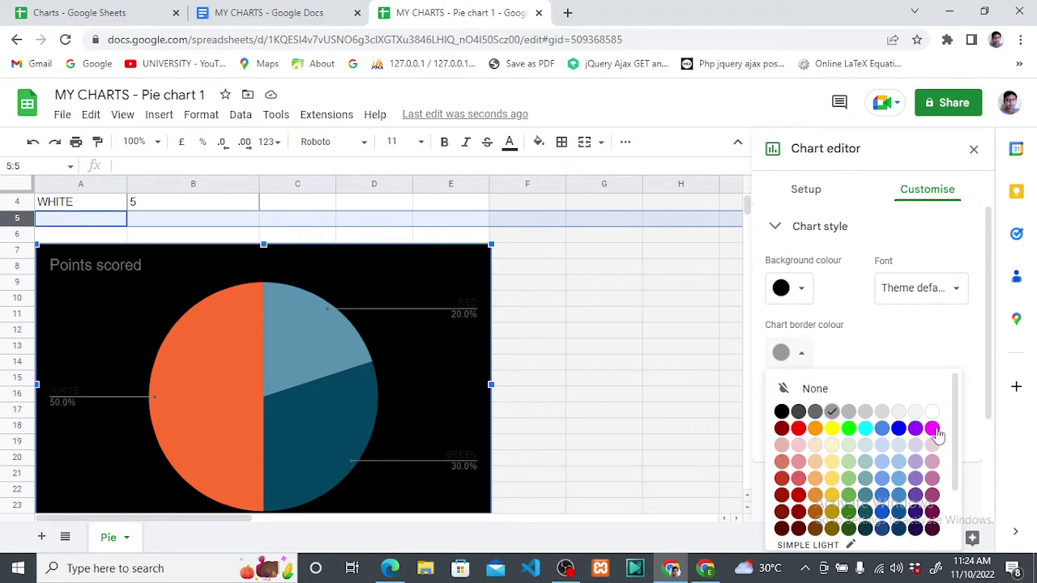
left_click(932, 428)
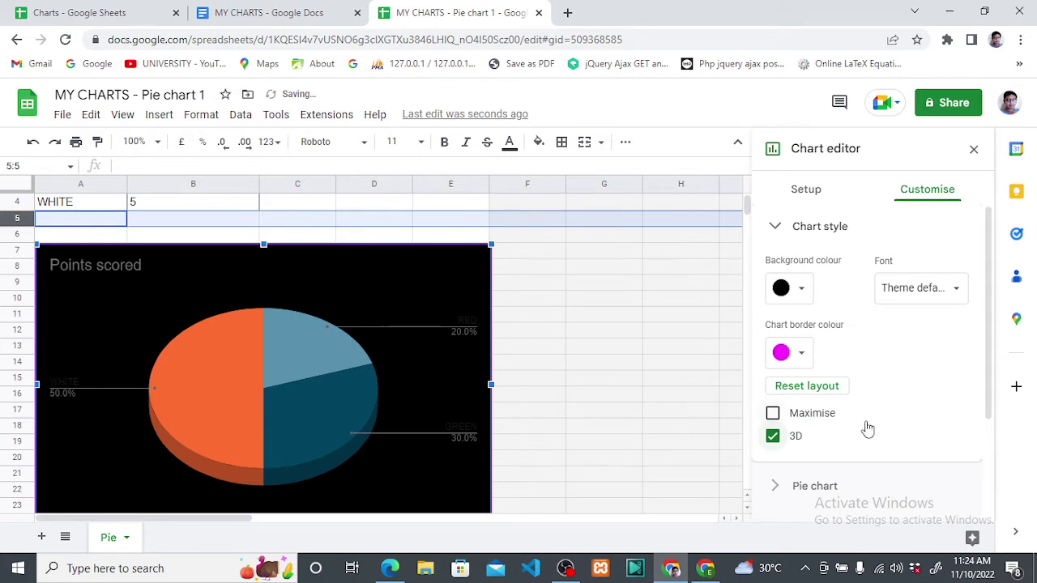
Toggle 3D and Maximise in Chart style, leaving the 3D pie maximised to fill the area.
left_click(772, 437)
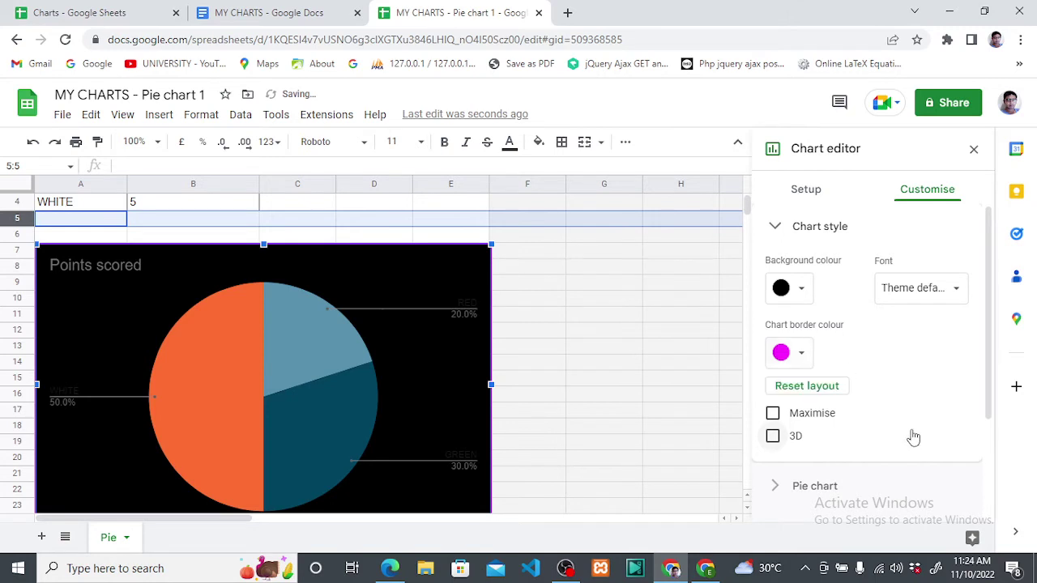
scroll(987, 412, "down", 3)
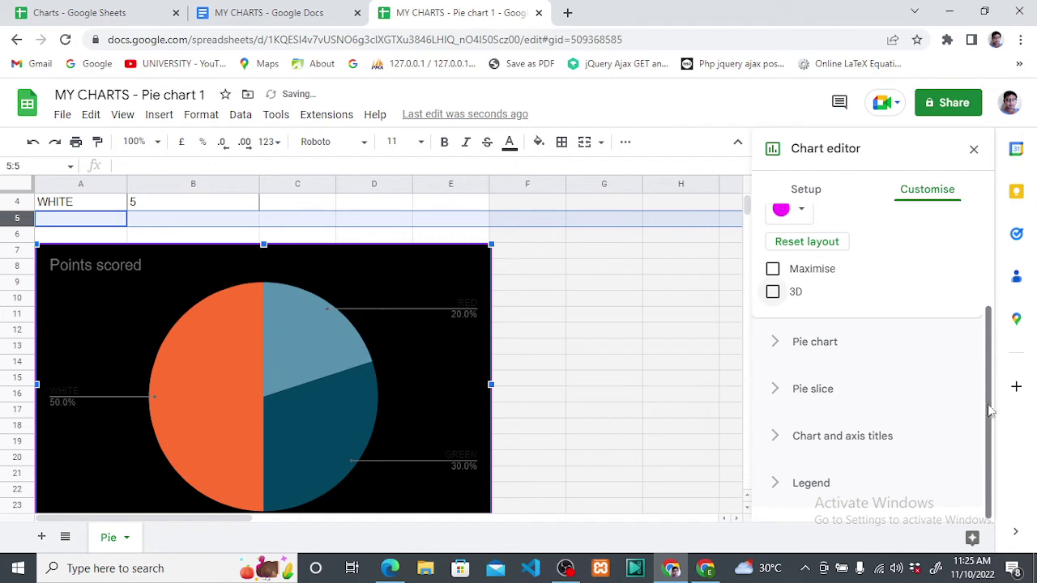
left_click_drag(987, 412, 988, 324)
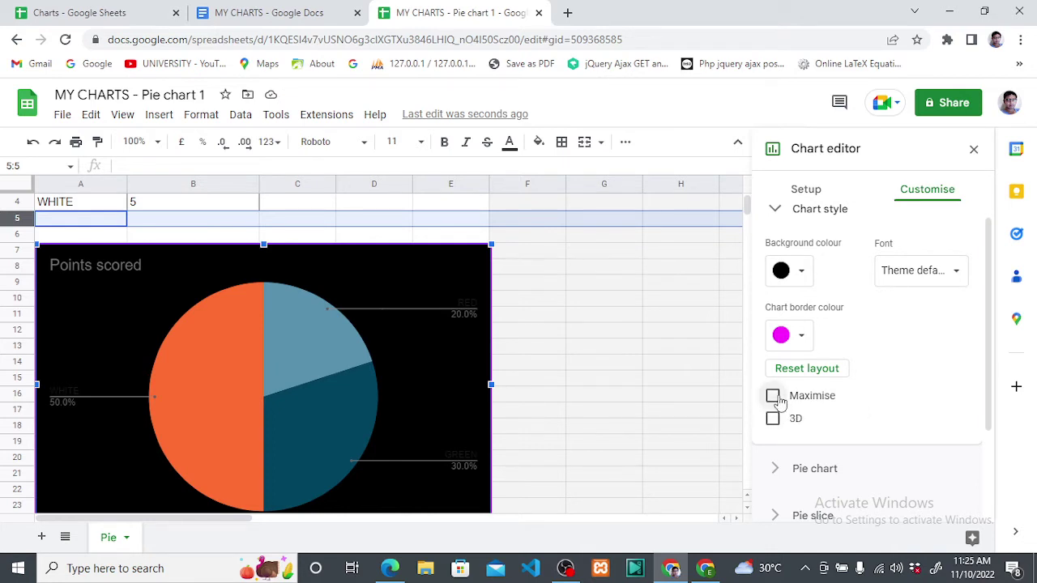
left_click(774, 397)
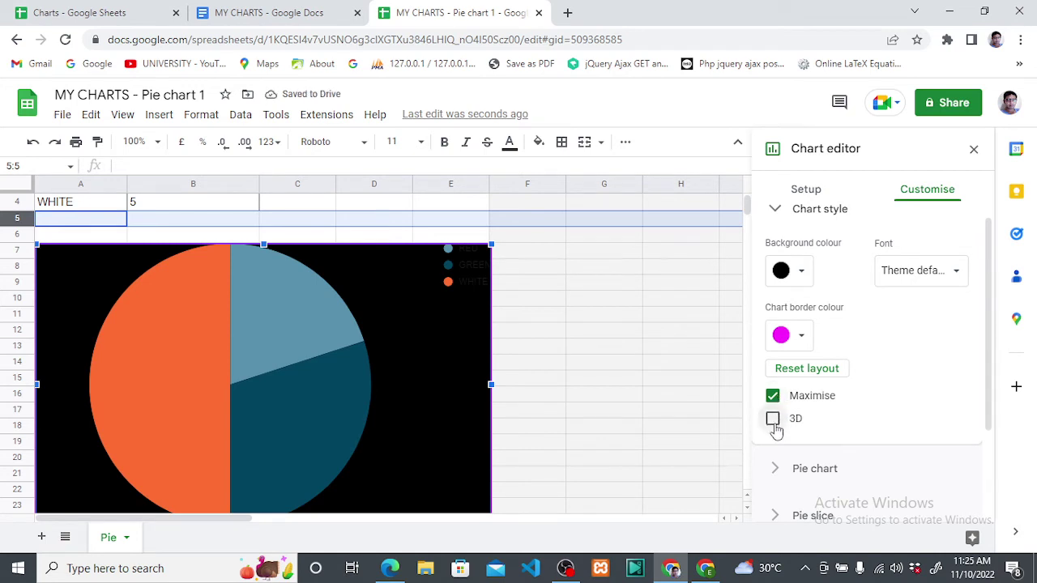
left_click(774, 421)
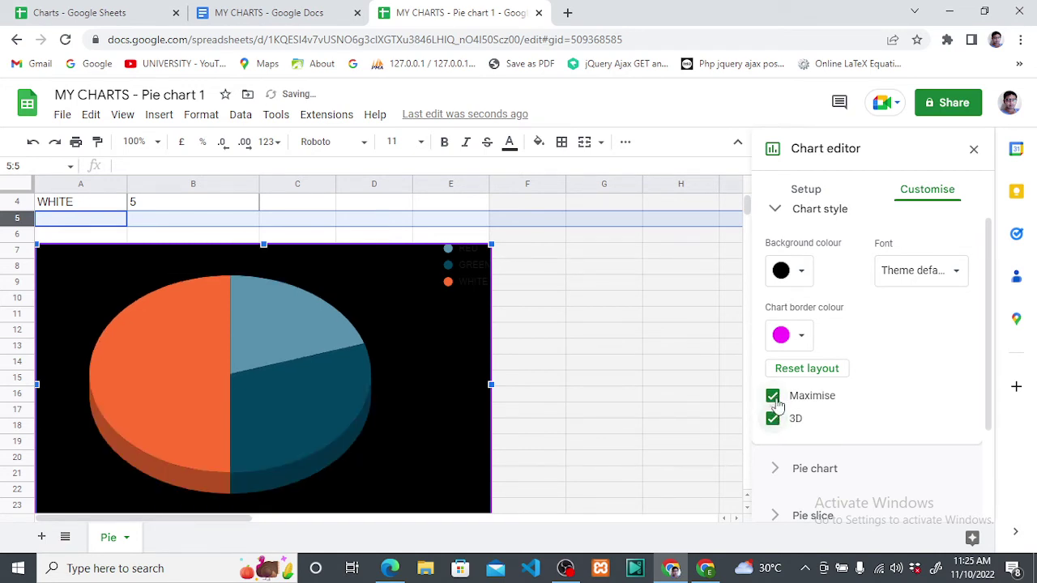
left_click(773, 396)
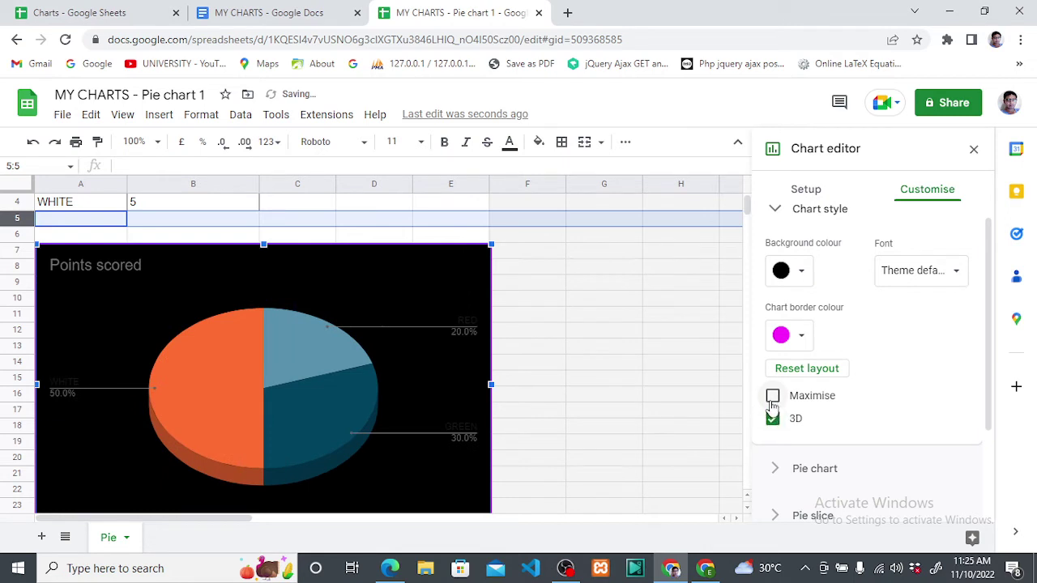
left_click(773, 396)
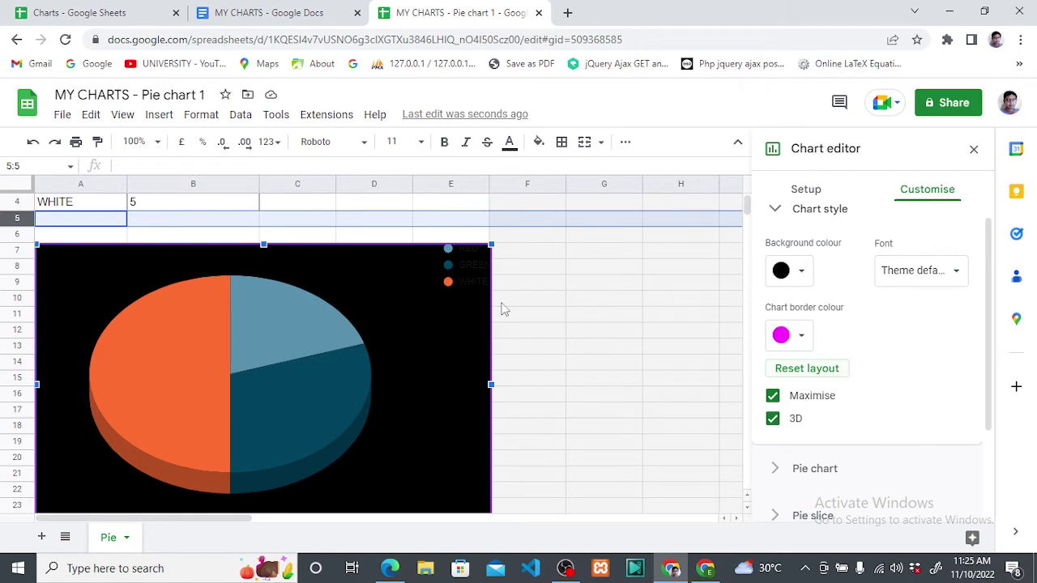
Uncheck Maximise and 3D so the pie chart is flat and unmaximised.
left_click(660, 39)
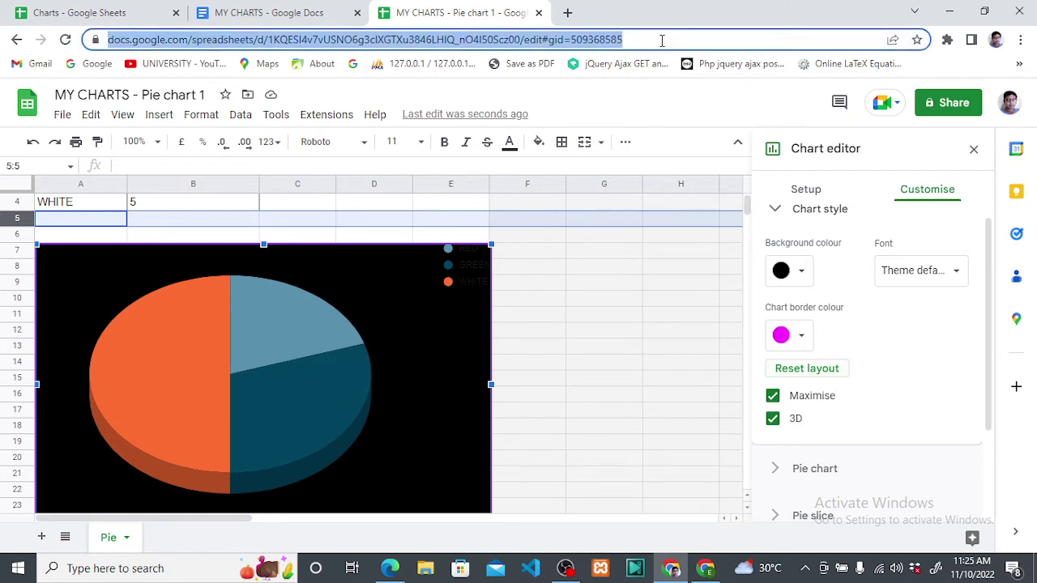
left_click(772, 395)
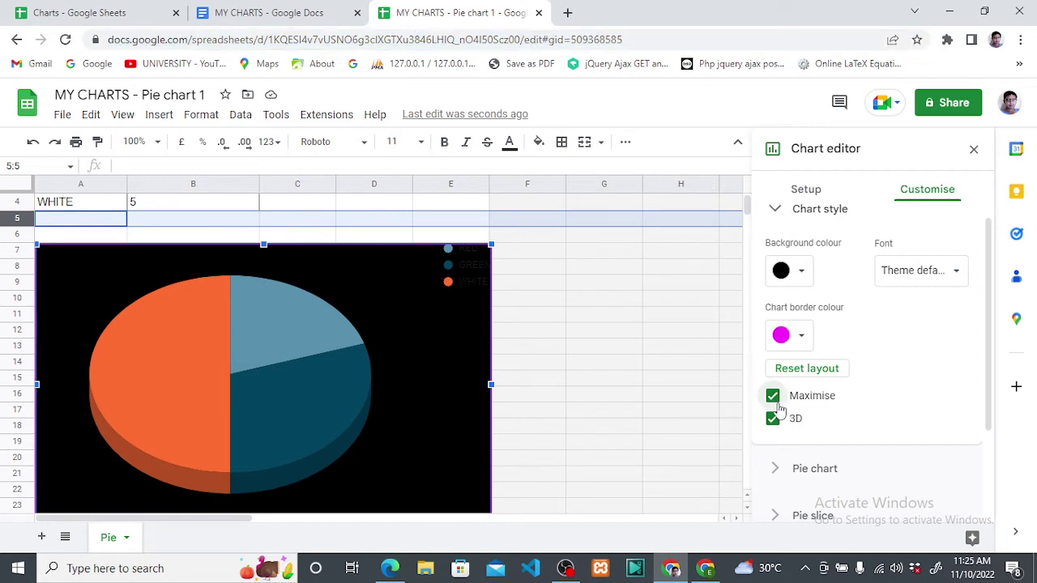
left_click(774, 419)
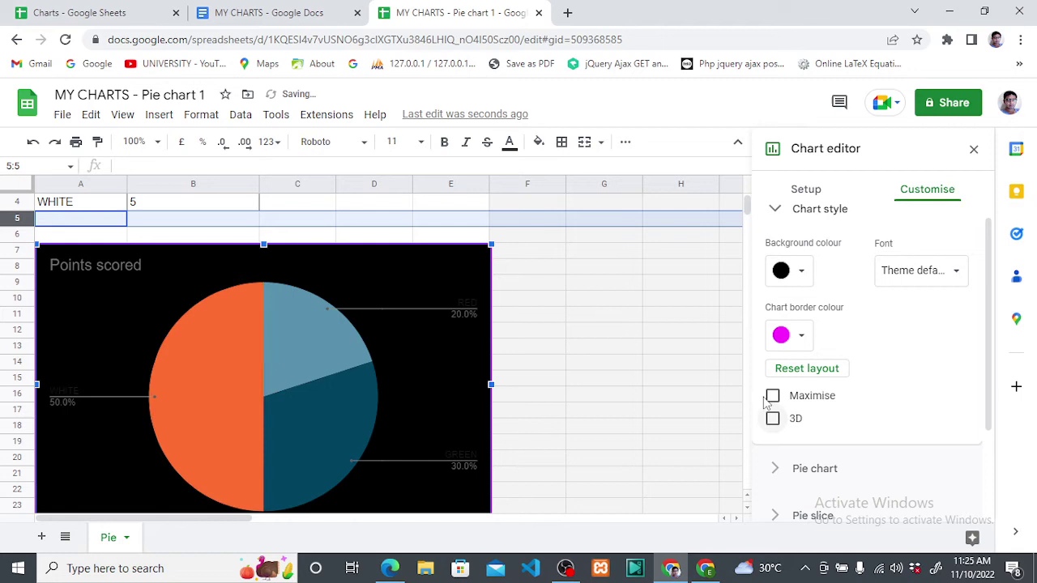
scroll(910, 415, "down", 3)
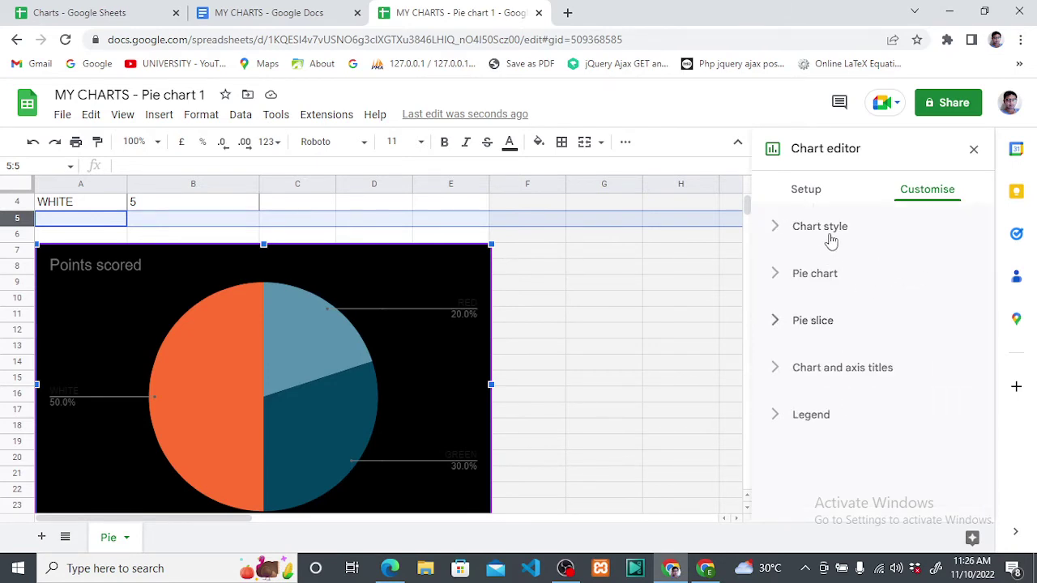
In the Pie slice settings, colour the RED slice red.
left_click(825, 331)
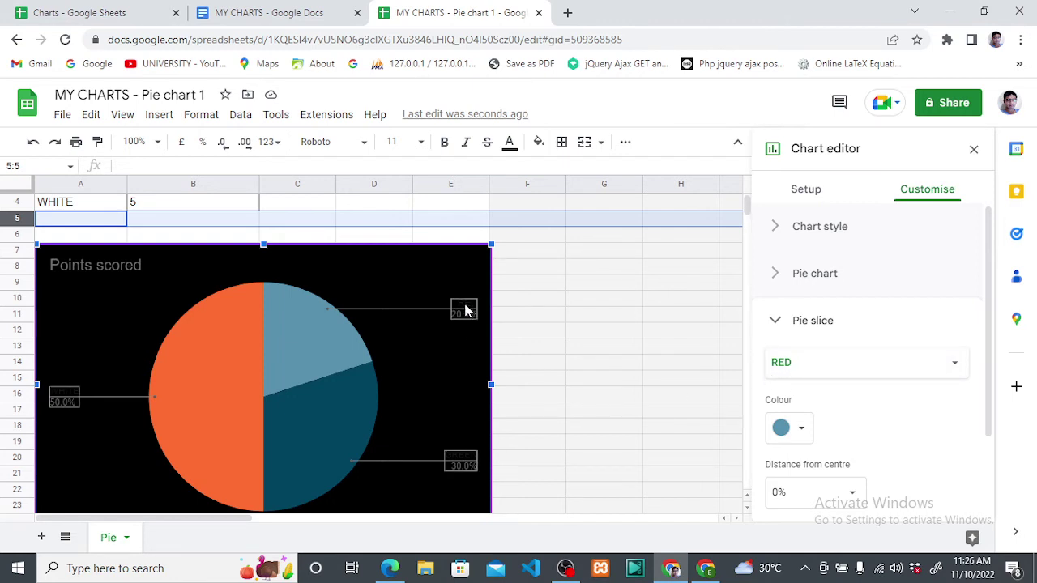
left_click(798, 434)
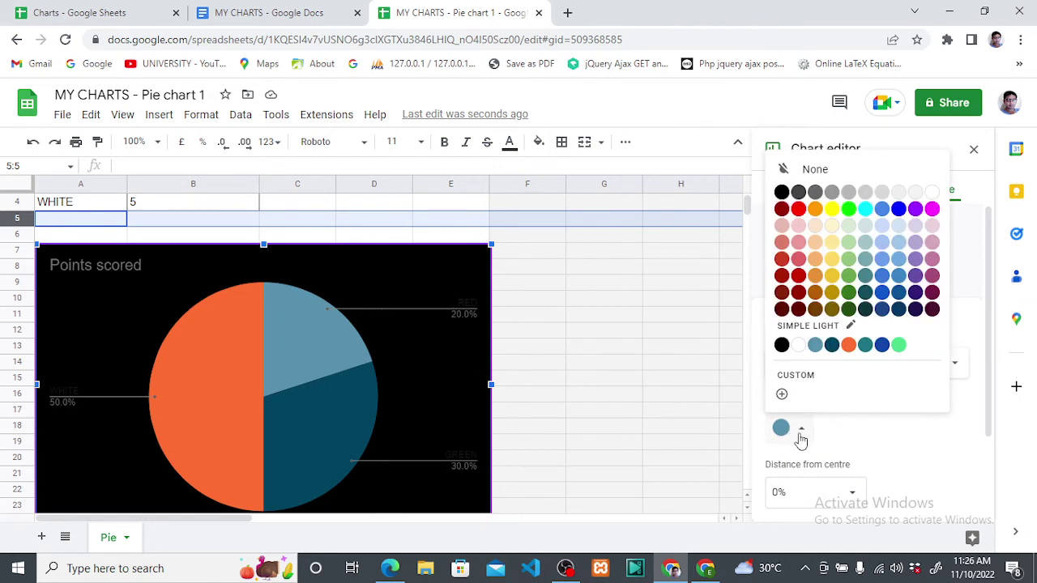
left_click(799, 209)
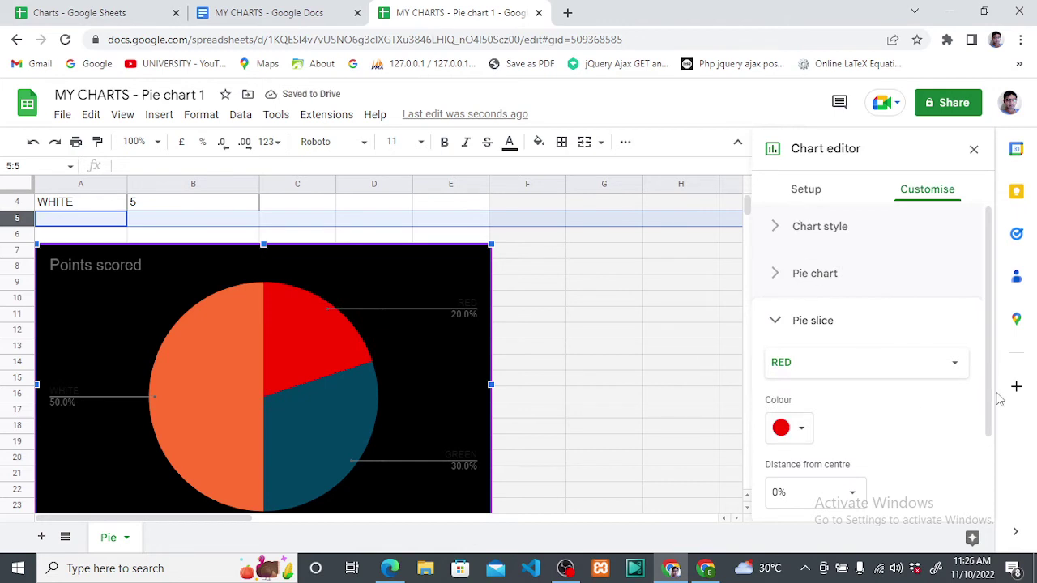
left_click_drag(990, 414, 998, 523)
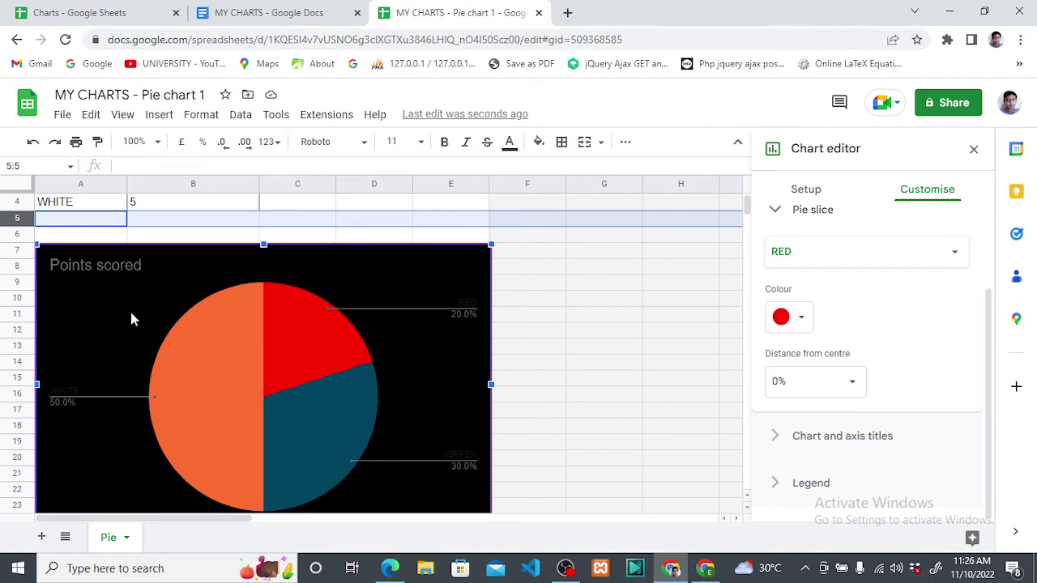
left_click(850, 388)
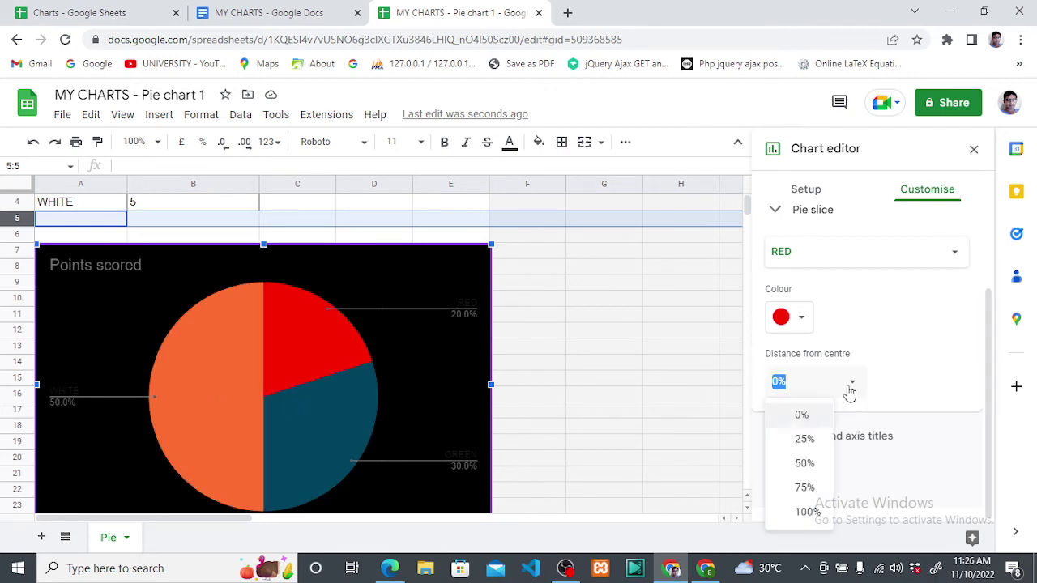
left_click(803, 441)
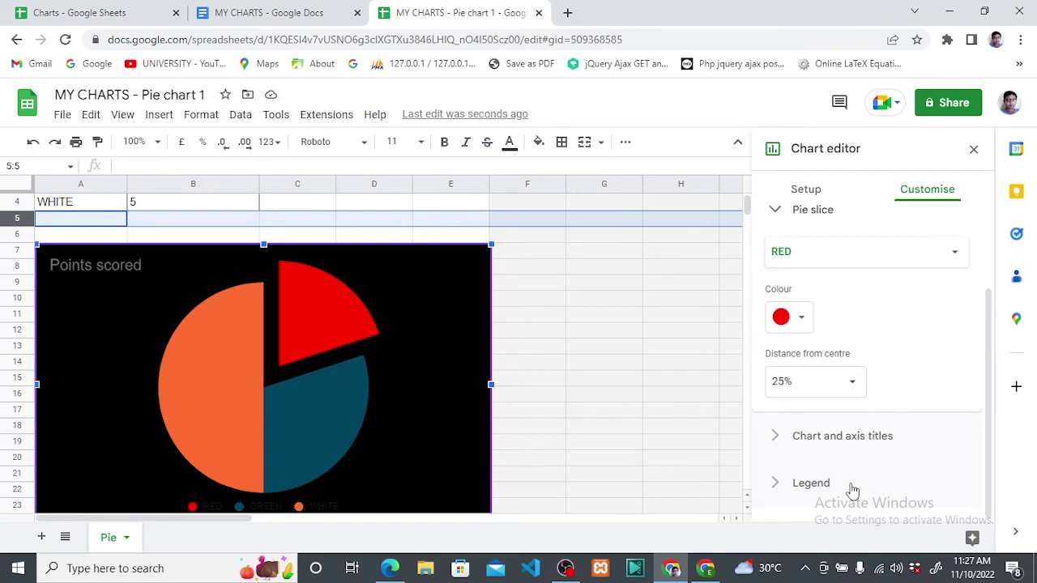
scroll(907, 454, "up", 1)
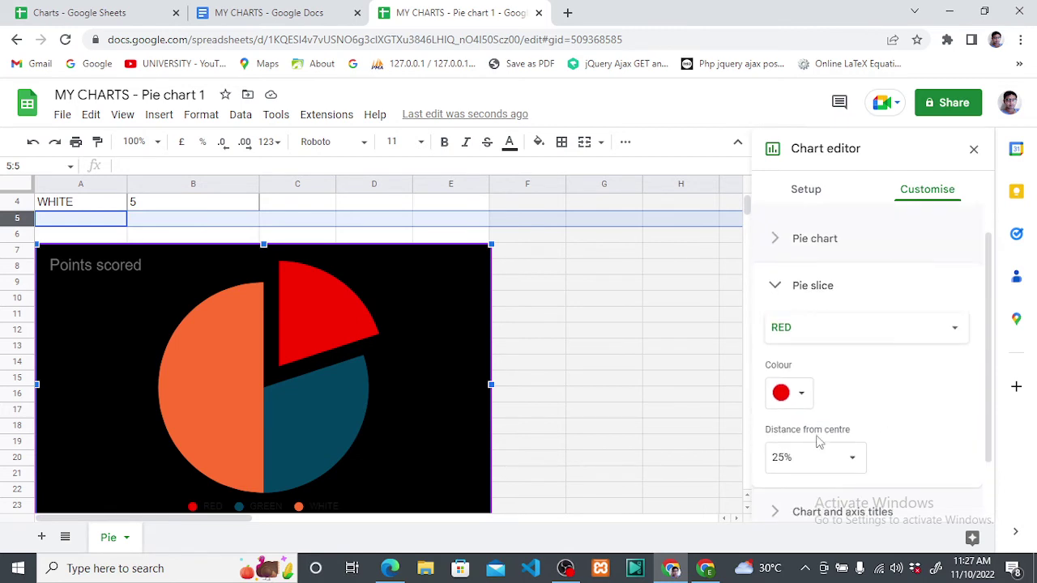
left_click(855, 462)
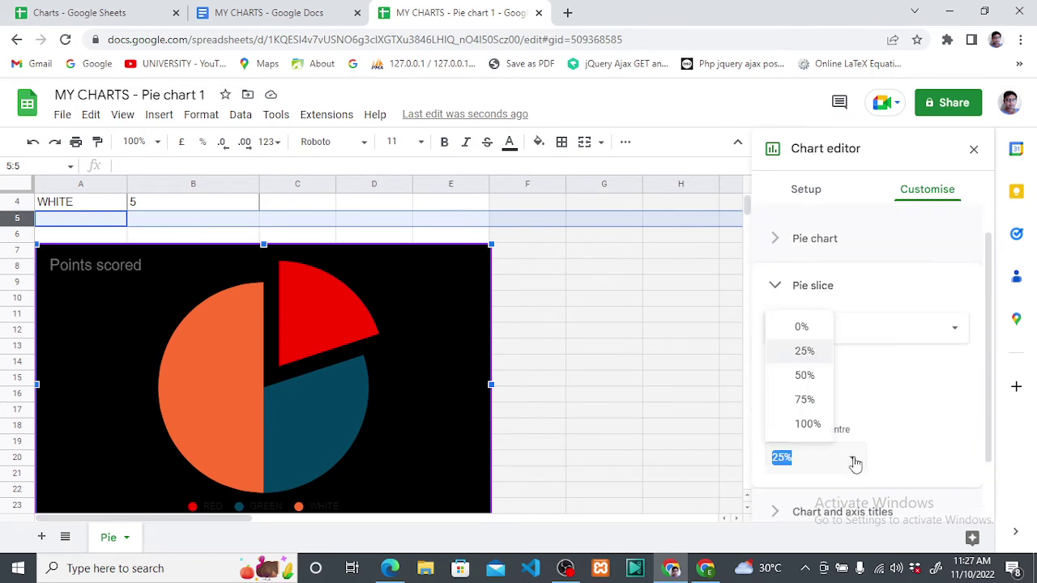
left_click(804, 329)
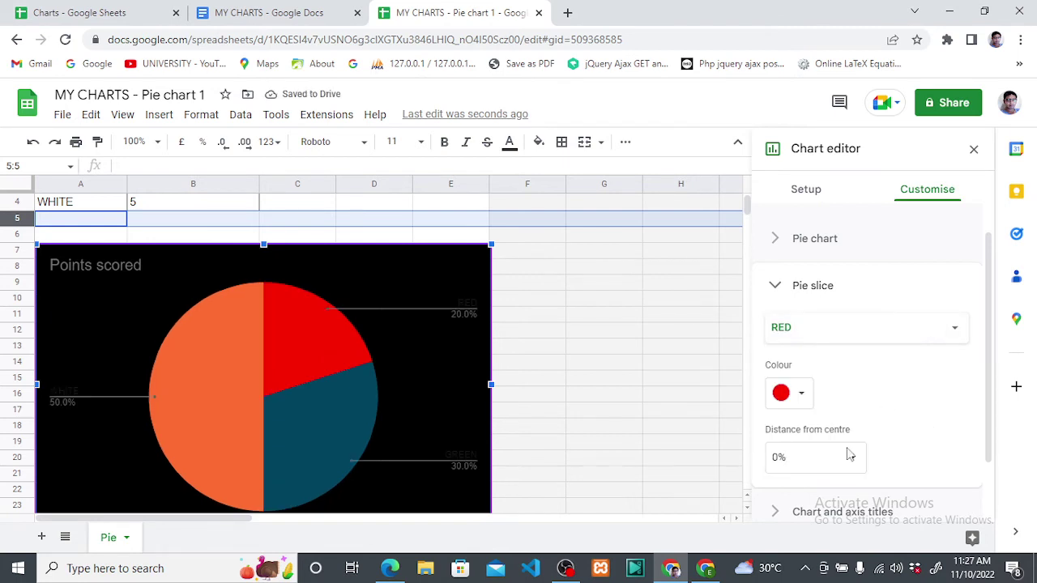
left_click(464, 464)
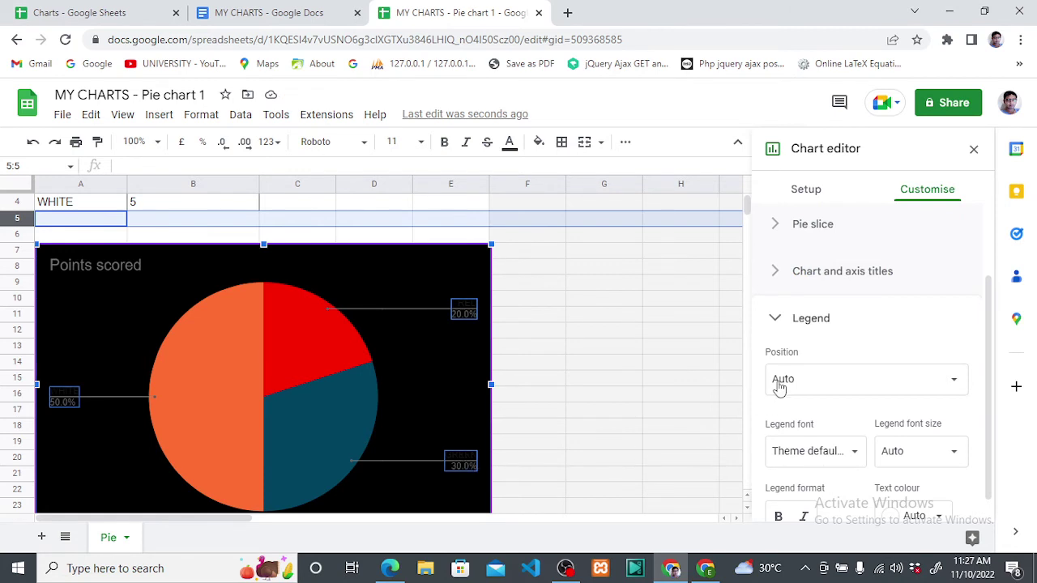
scroll(814, 354, "up", 2)
Select the GREEN pie slice and colour it green from the palette.
left_click(814, 321)
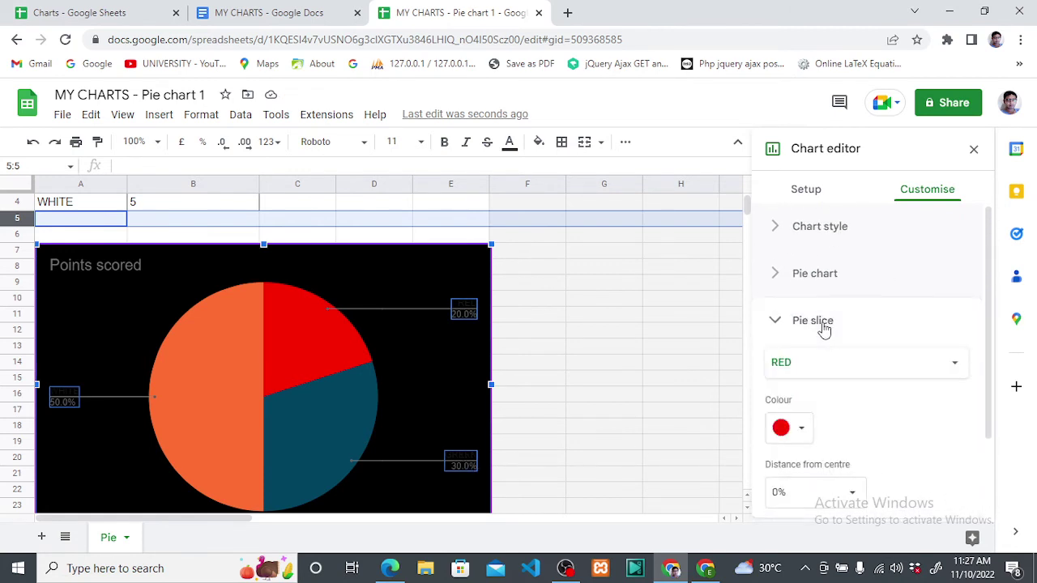
scroll(988, 371, "down", 2)
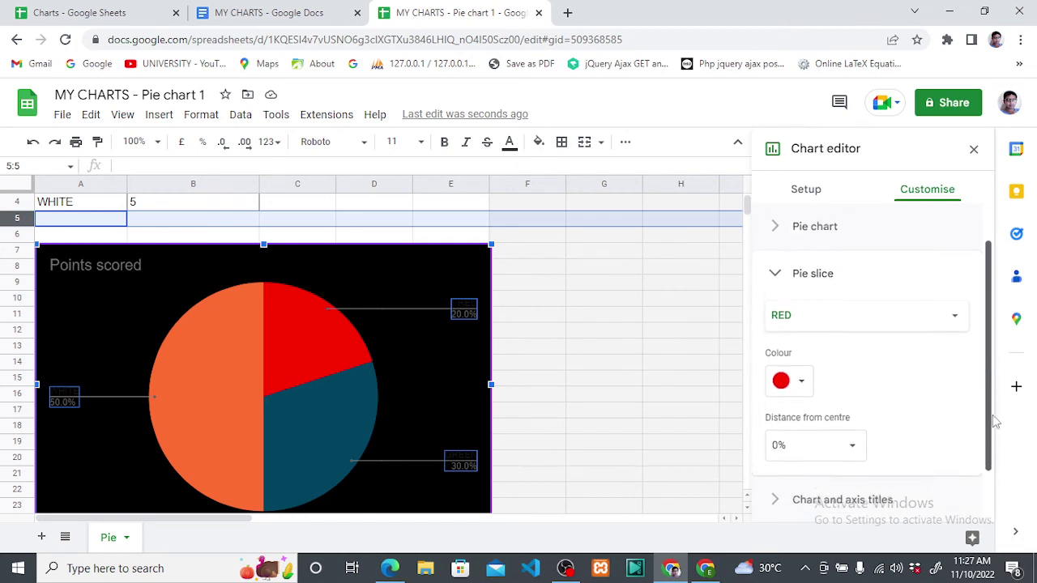
scroll(915, 429, "up", 2)
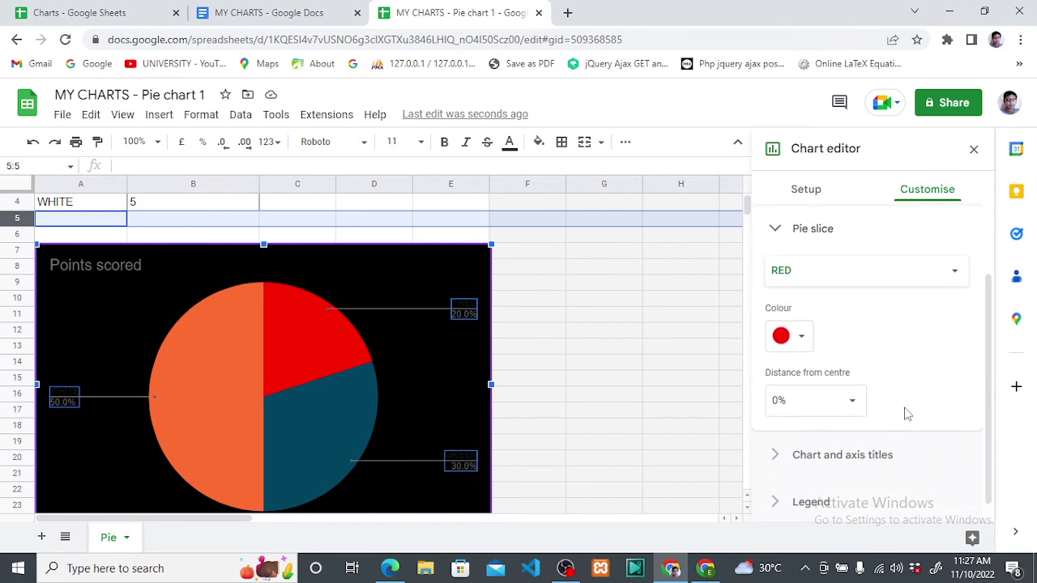
left_click(953, 371)
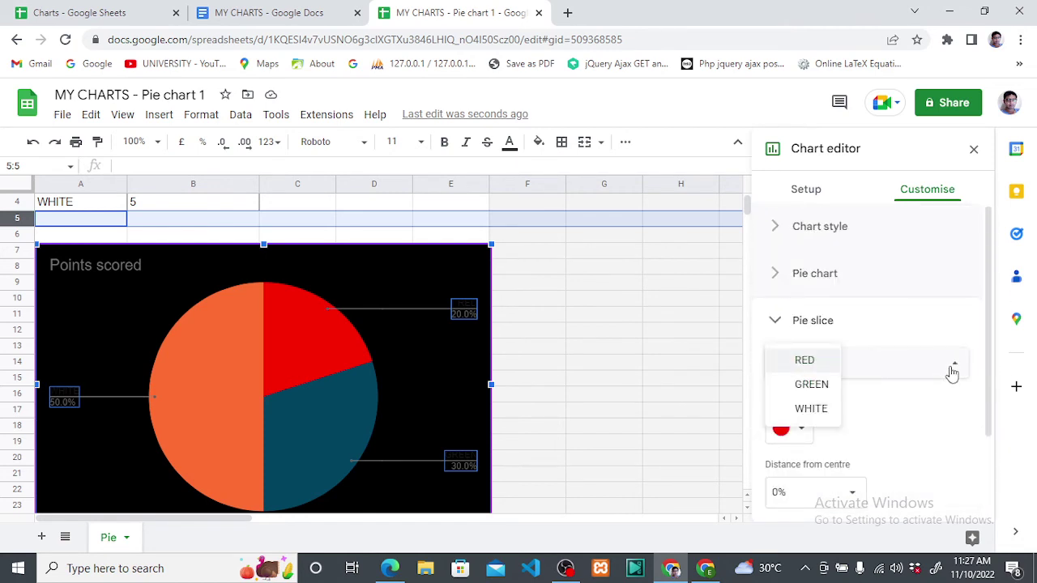
left_click(815, 385)
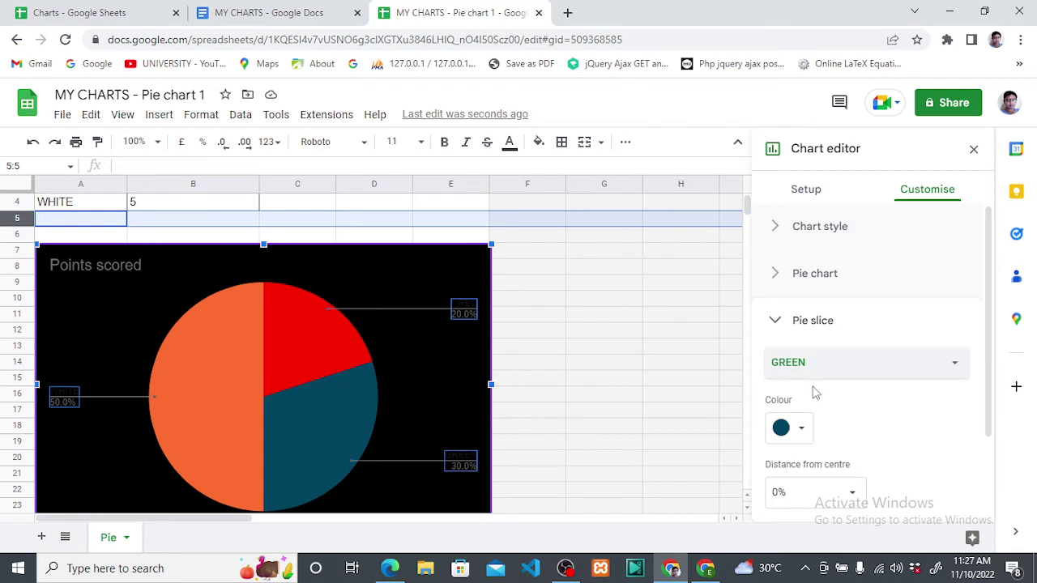
left_click(803, 430)
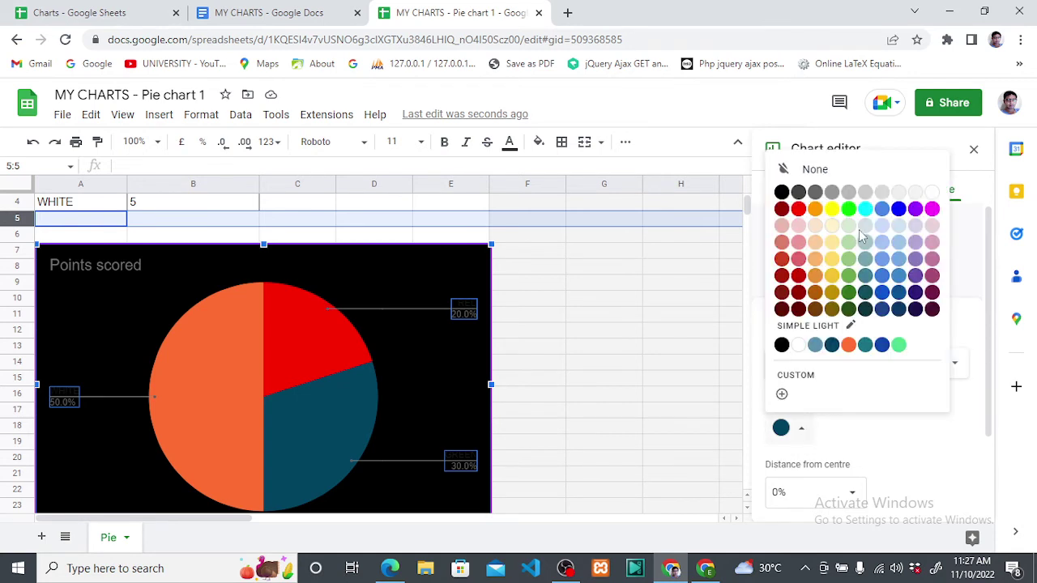
left_click(848, 211)
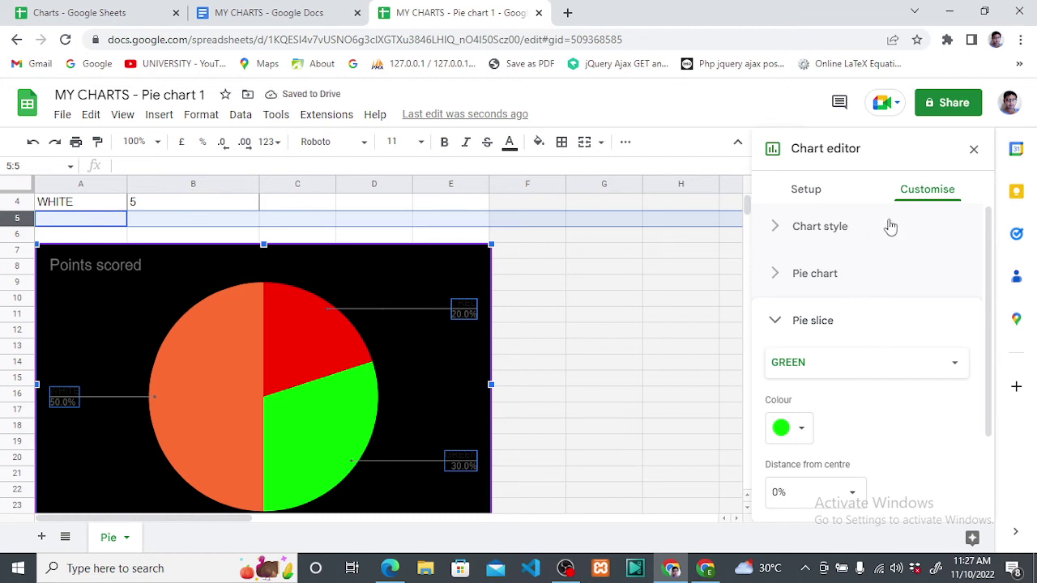
Set the GREEN slice to the custom colour #00ff00.
left_click(907, 360)
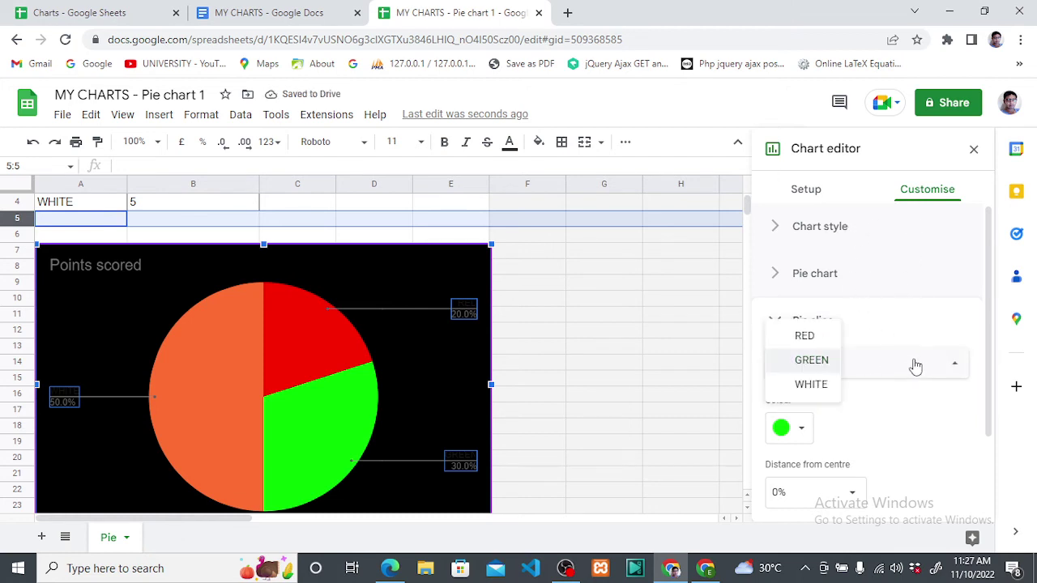
left_click(949, 369)
left_click(802, 428)
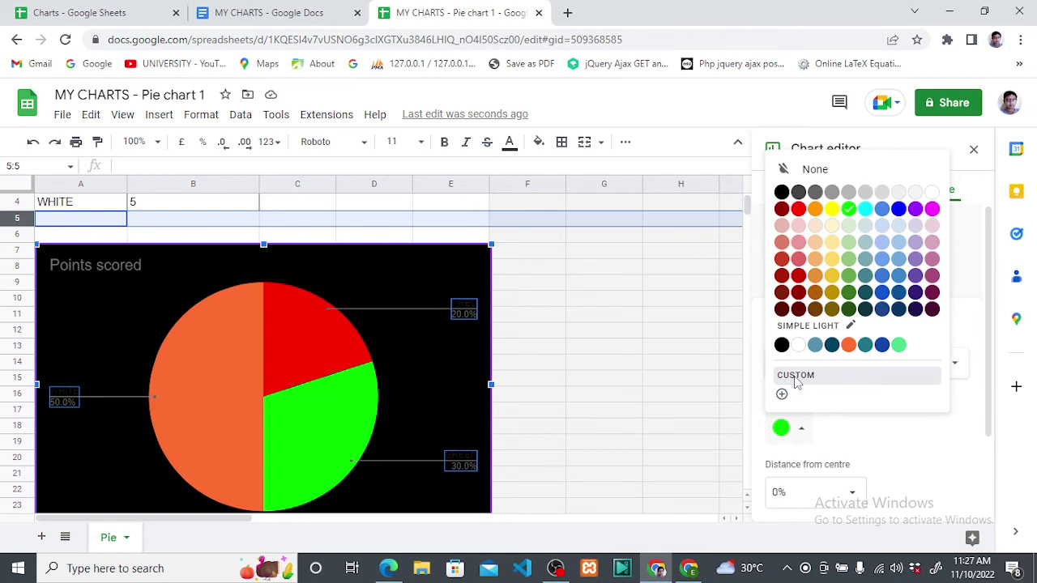
left_click(796, 382)
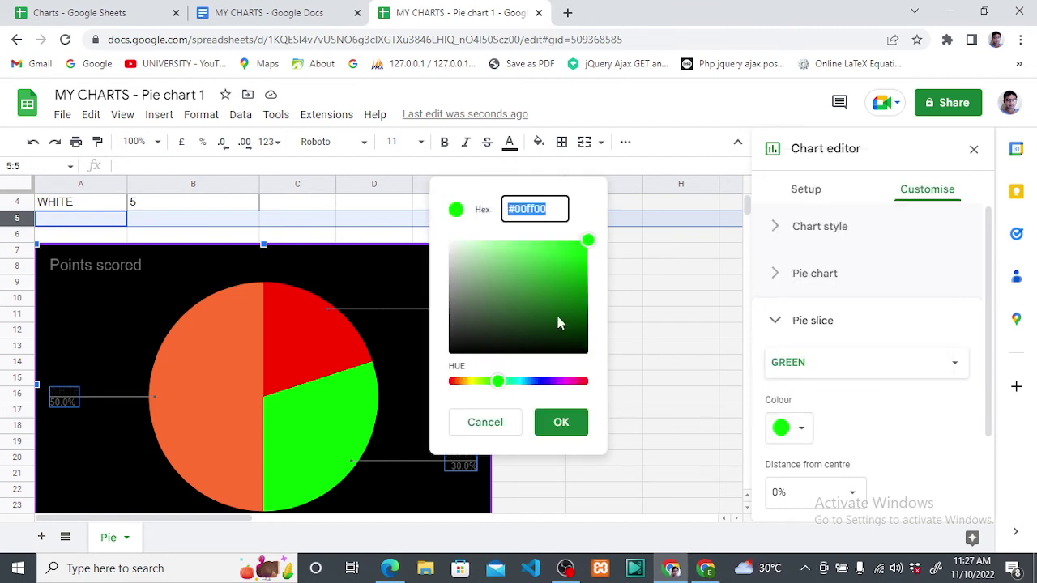
left_click(548, 210)
left_click(870, 422)
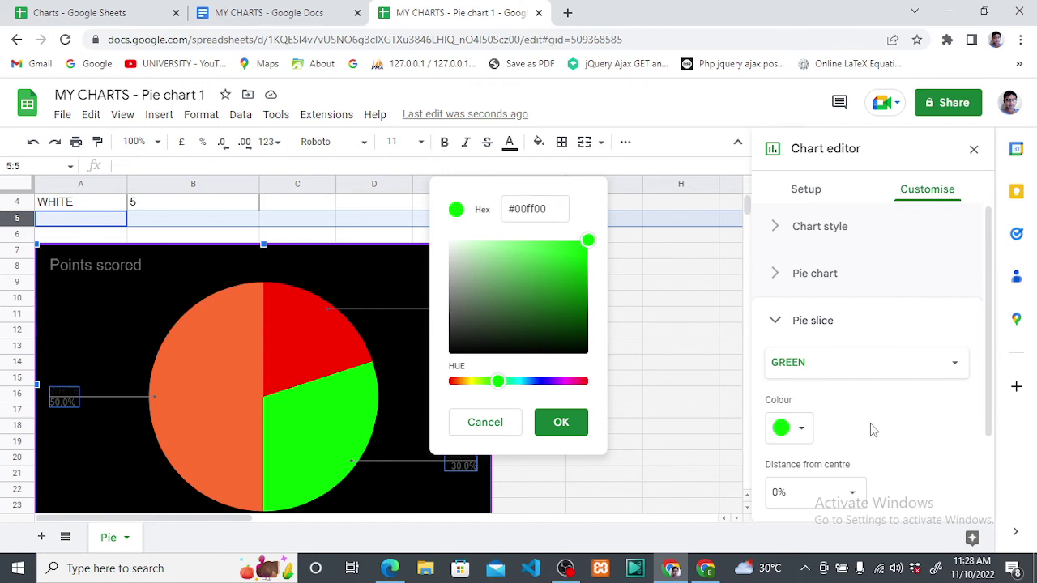
left_click(492, 423)
Select the WHITE pie slice and colour it white.
left_click(951, 368)
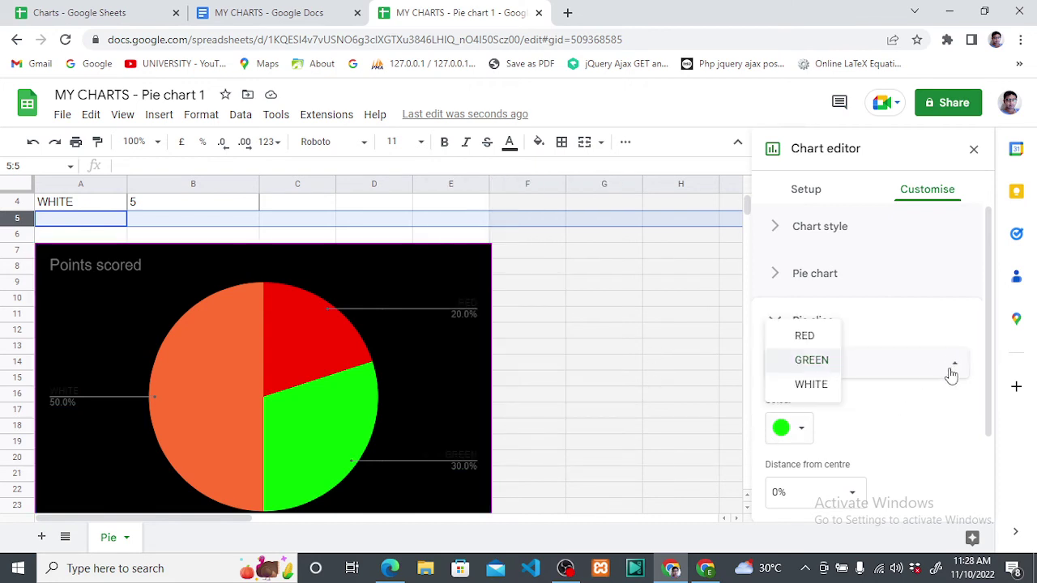
left_click(811, 384)
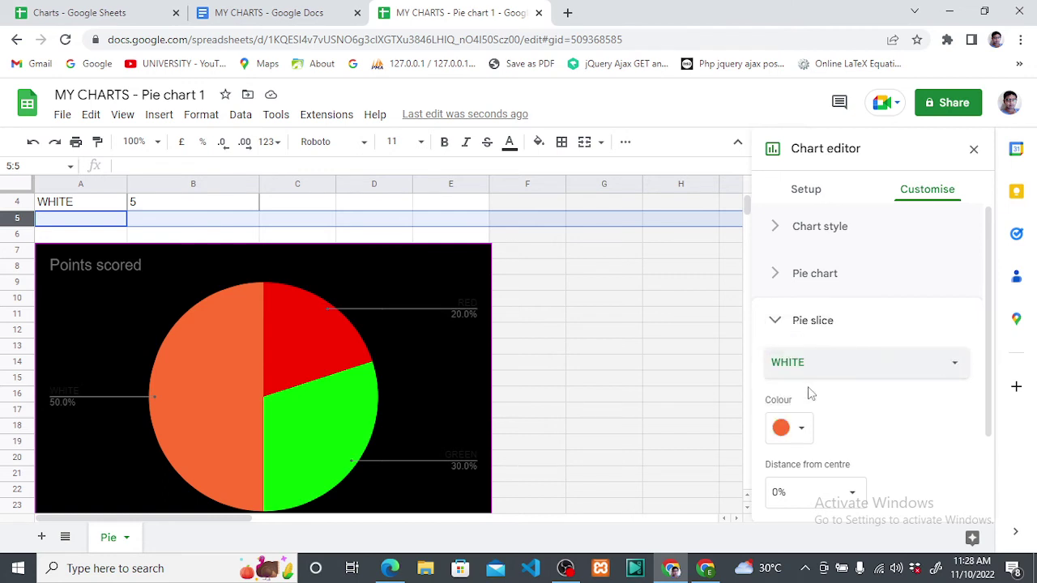
left_click(801, 429)
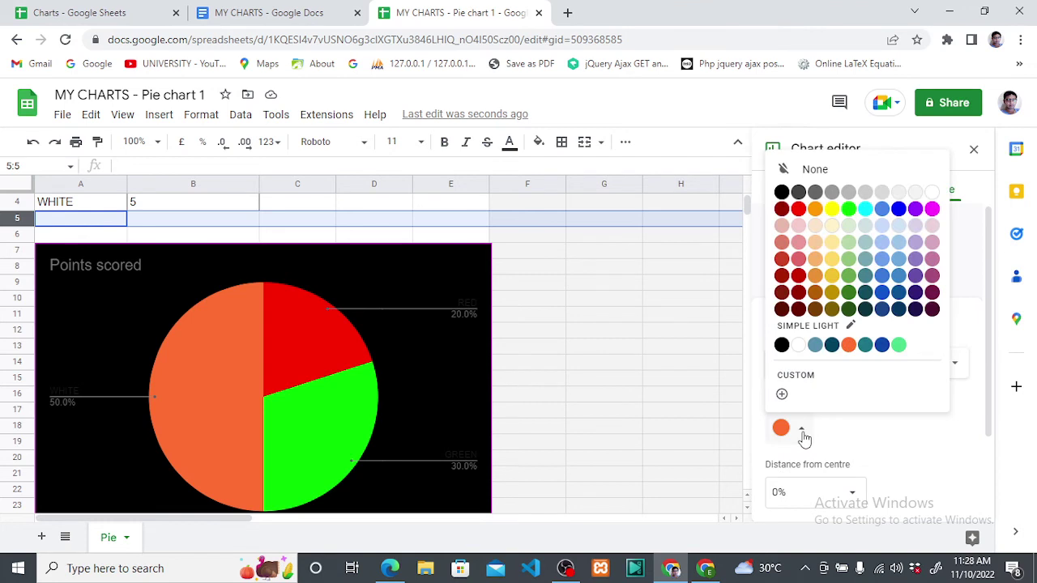
left_click(931, 192)
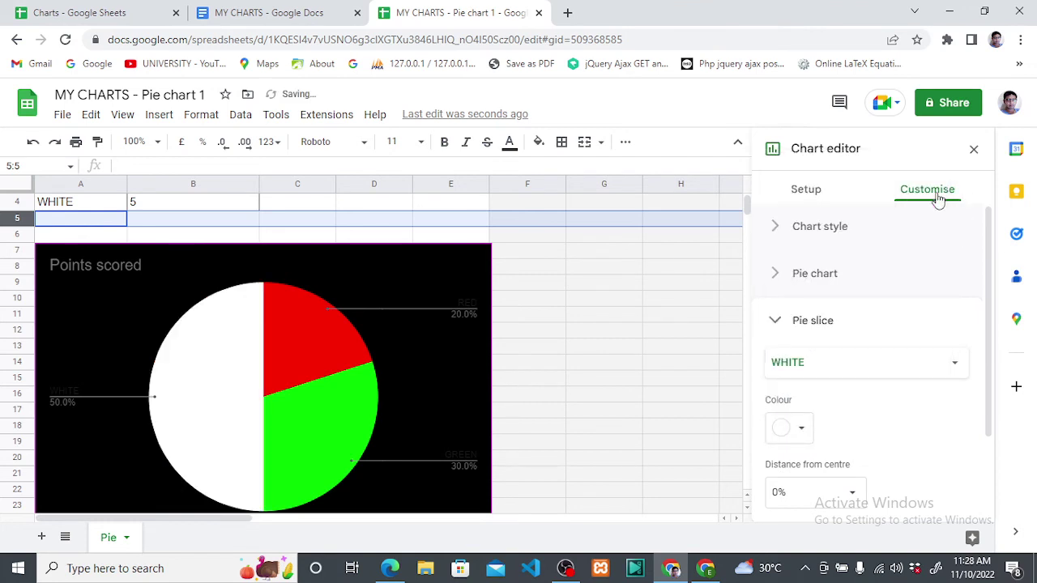
Select the pie chart, review its chart style settings and close the Chart editor.
left_click(471, 367)
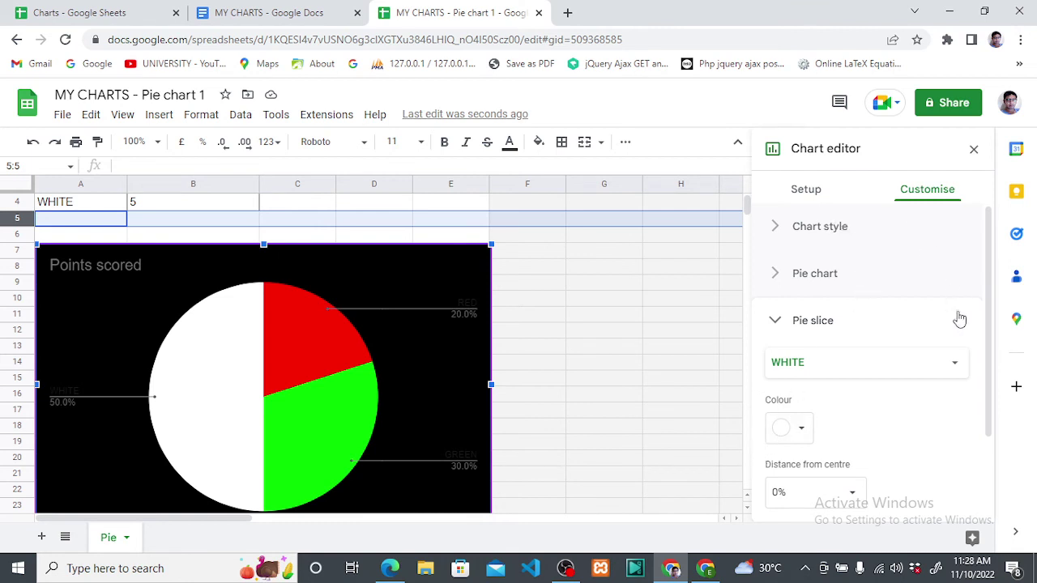
scroll(952, 397, "down", 2)
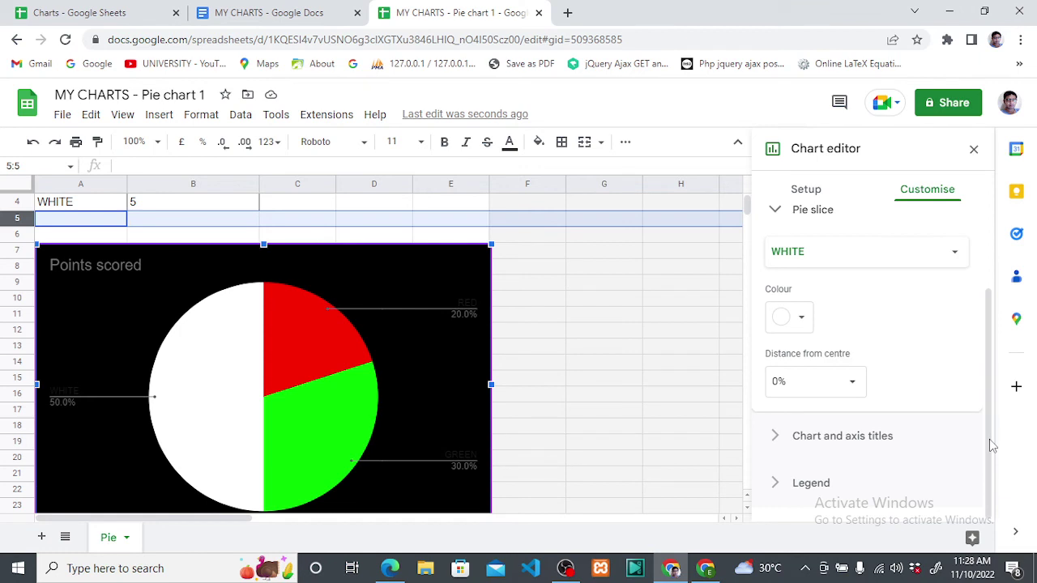
scroll(883, 228, "up", 2)
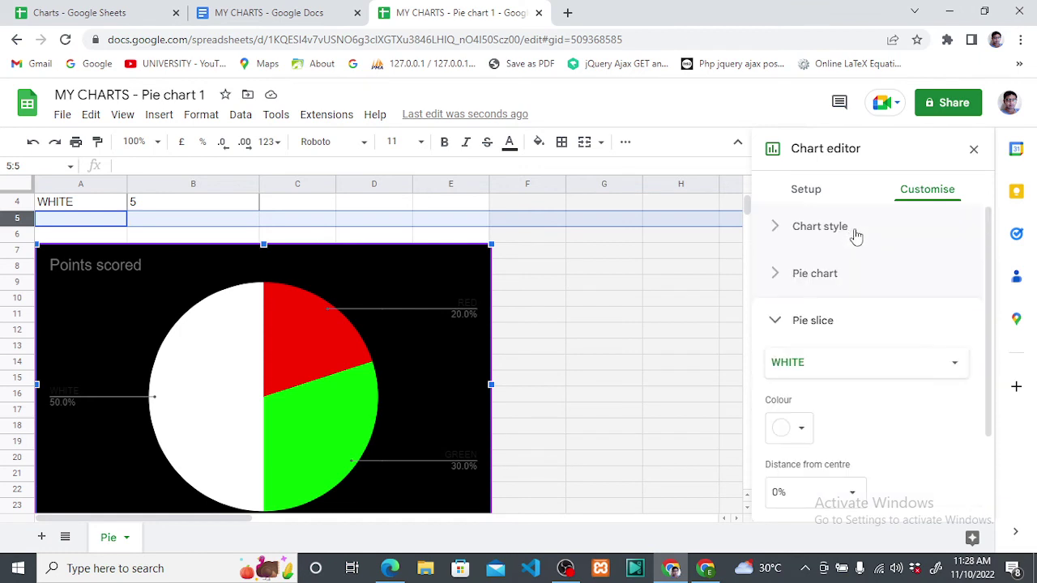
left_click(823, 231)
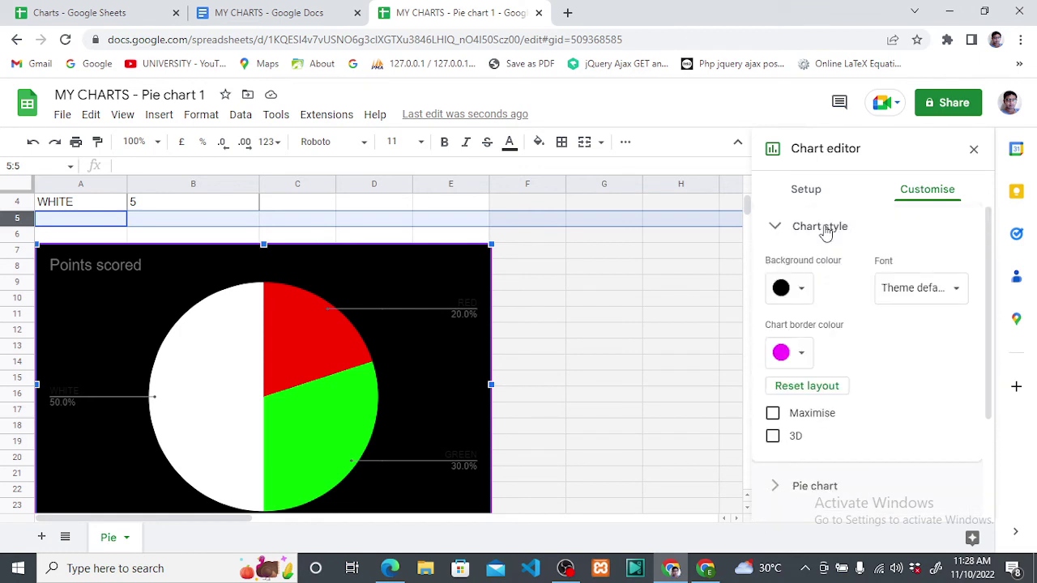
left_click(972, 151)
Reload the spreadsheet page, then select the pie chart and show its options menu.
left_click(662, 44)
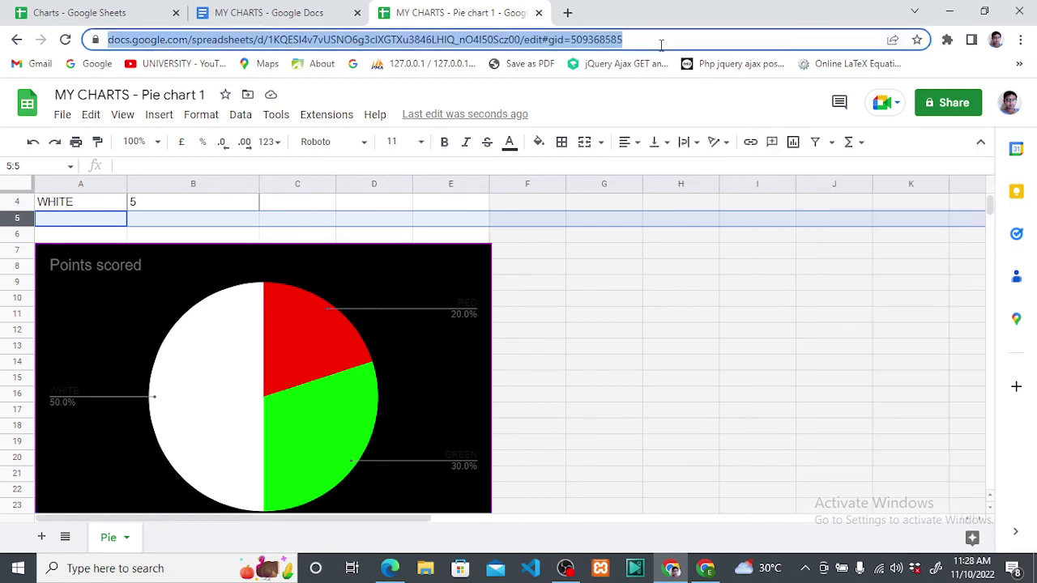
key("Return")
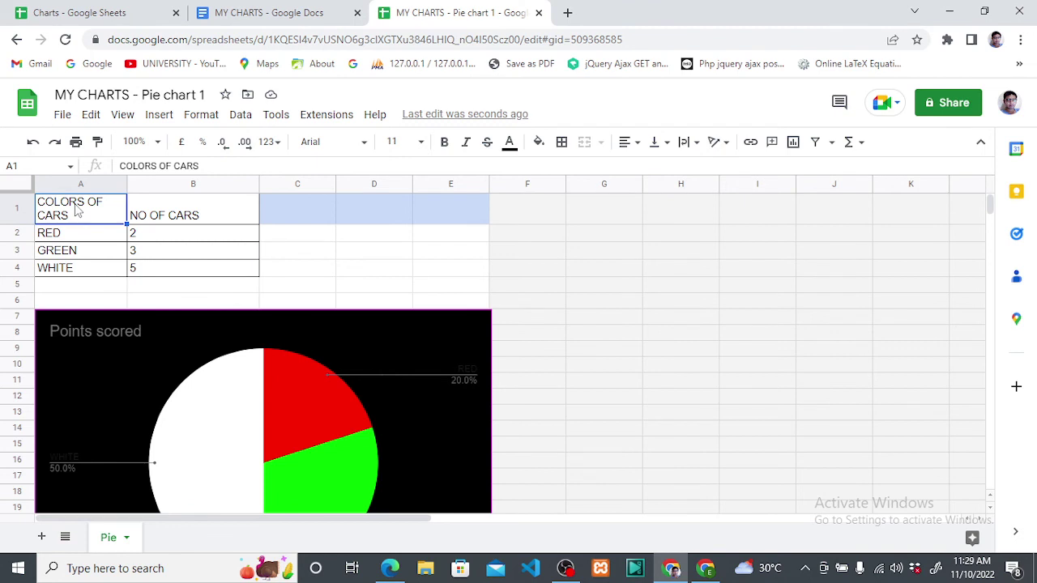
left_click(115, 334)
scroll(115, 334, "down", 1)
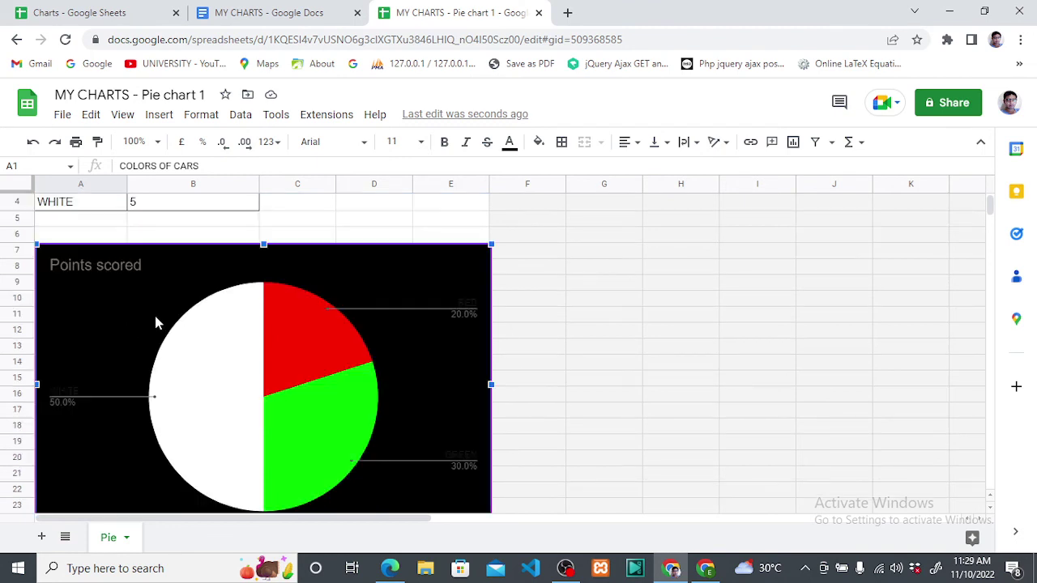
left_click(479, 257)
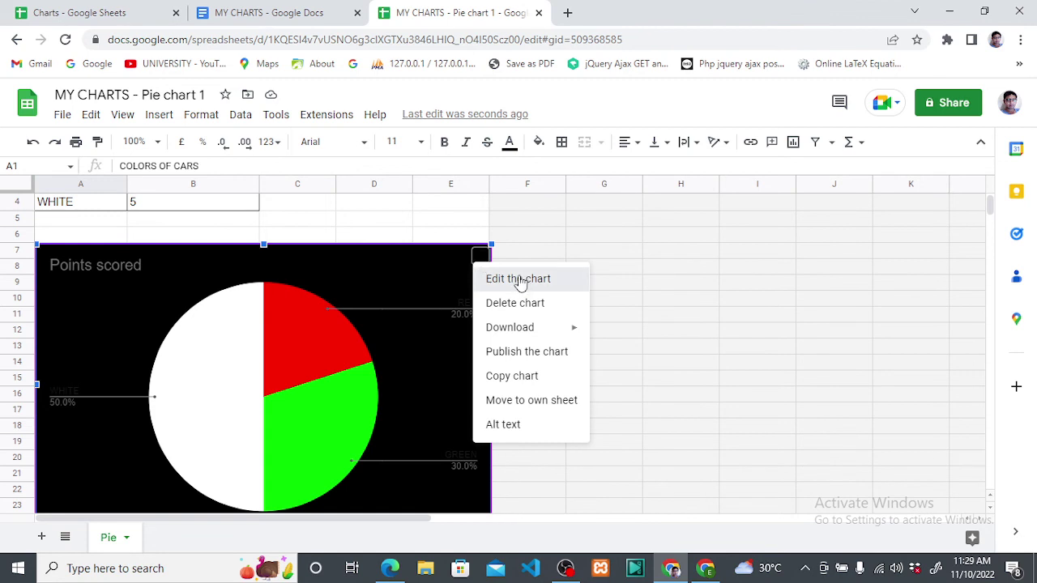
Edit the pie chart and bring up its Customise chart title settings.
left_click(520, 280)
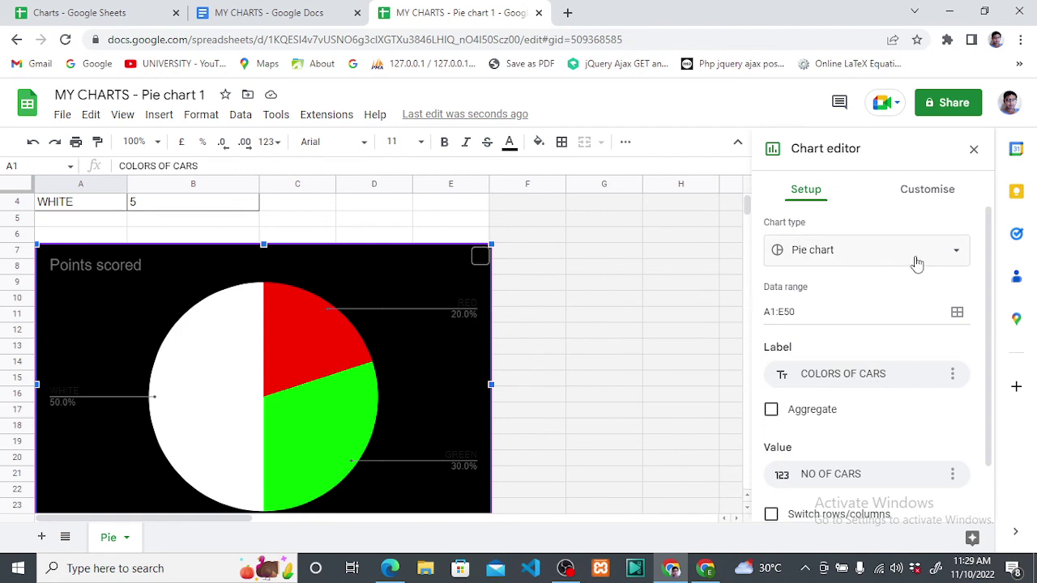
left_click(944, 202)
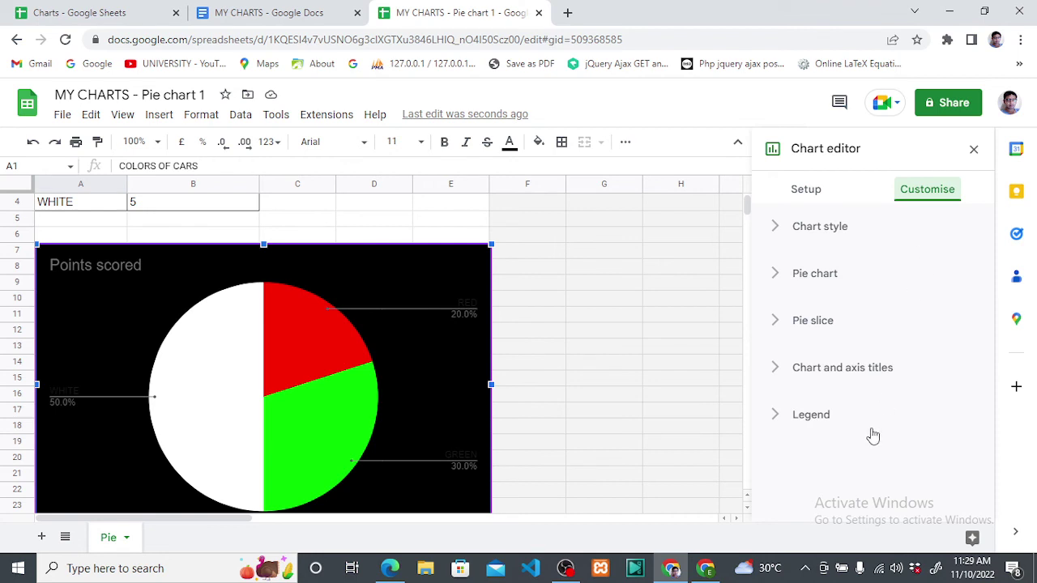
left_click(819, 423)
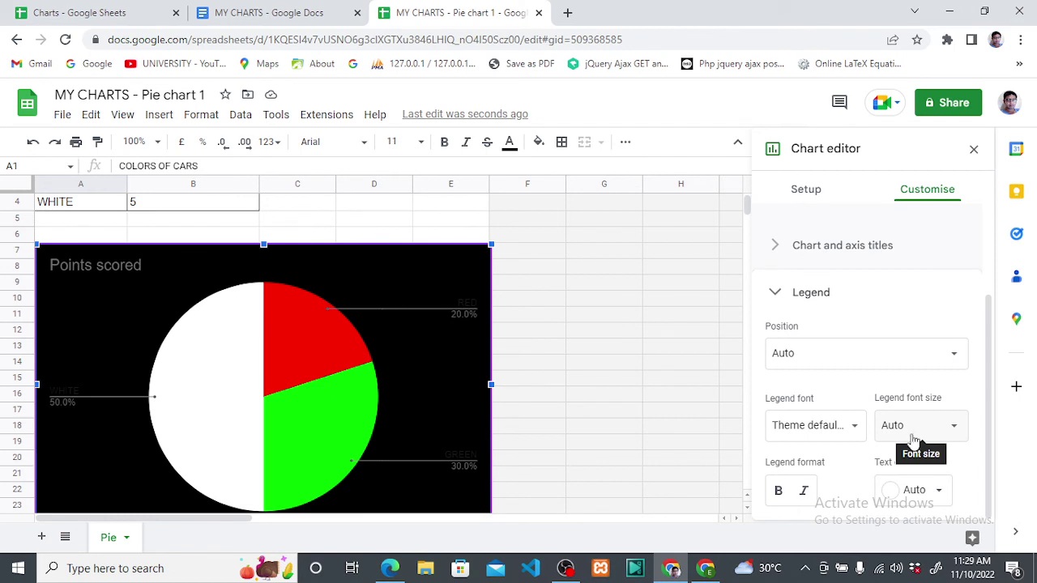
scroll(923, 364, "up", 2)
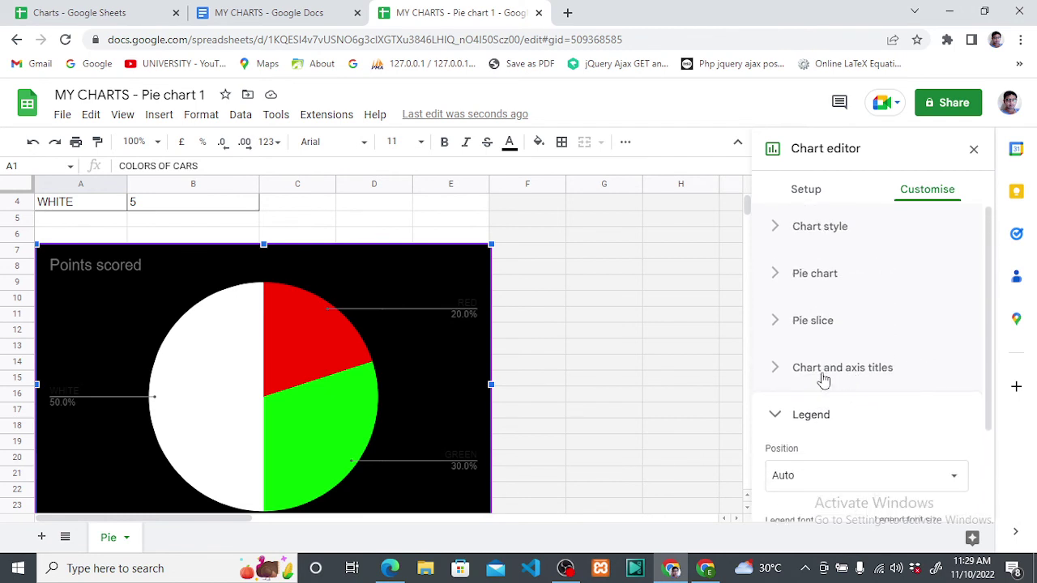
left_click(846, 375)
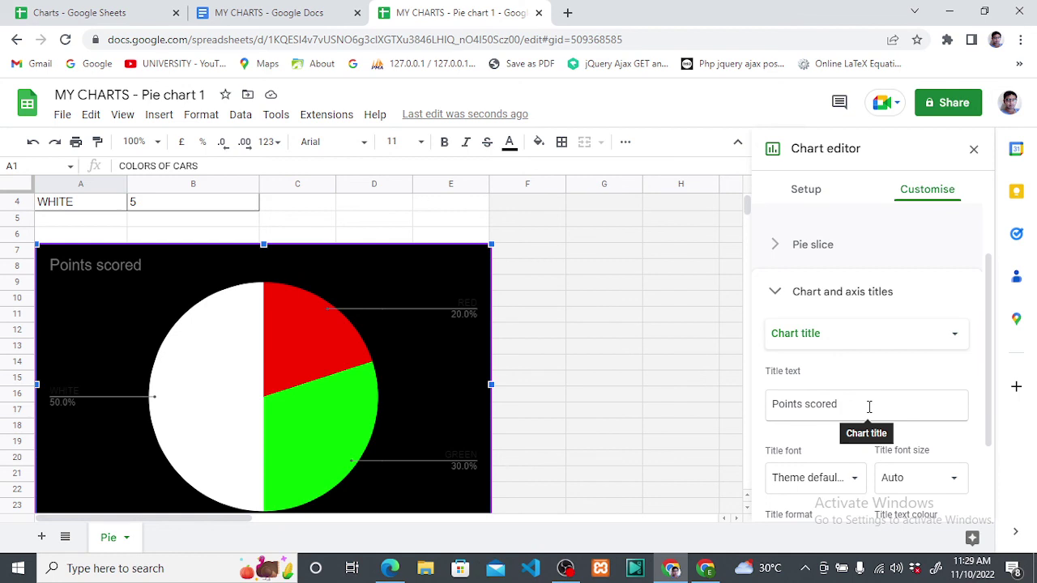
Change the chart title from Points scored to COLORS OF CARS.
left_click(869, 407)
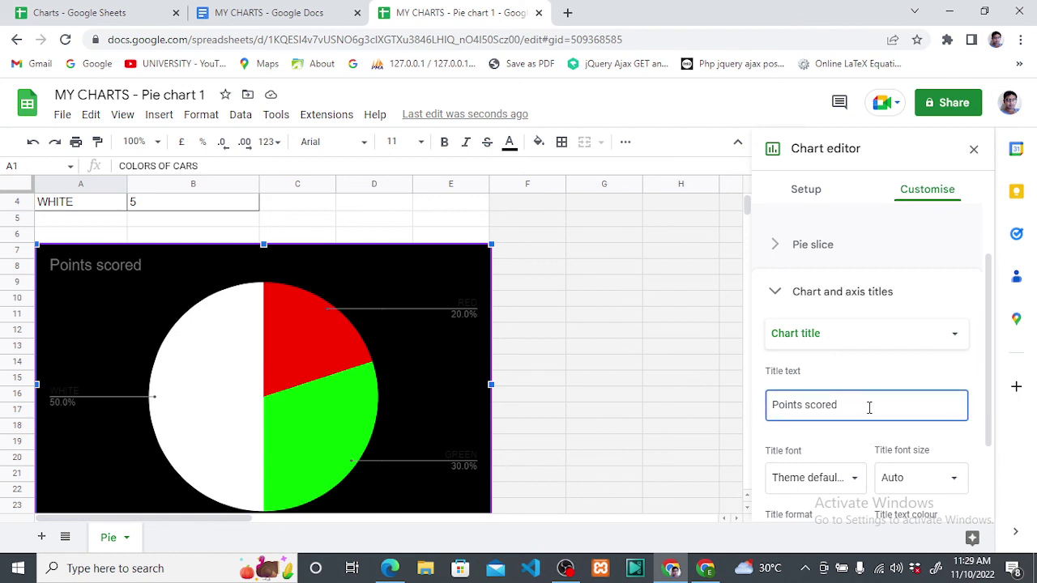
left_click_drag(838, 405, 770, 404)
type("C")
type("O")
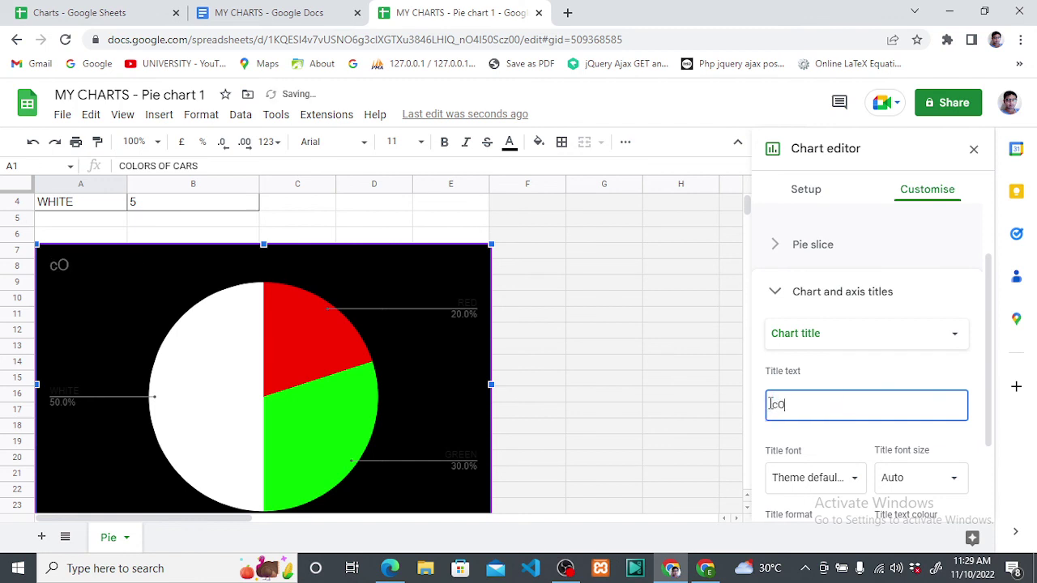
key("BackSpace")
key("BackSpace")
type("CO")
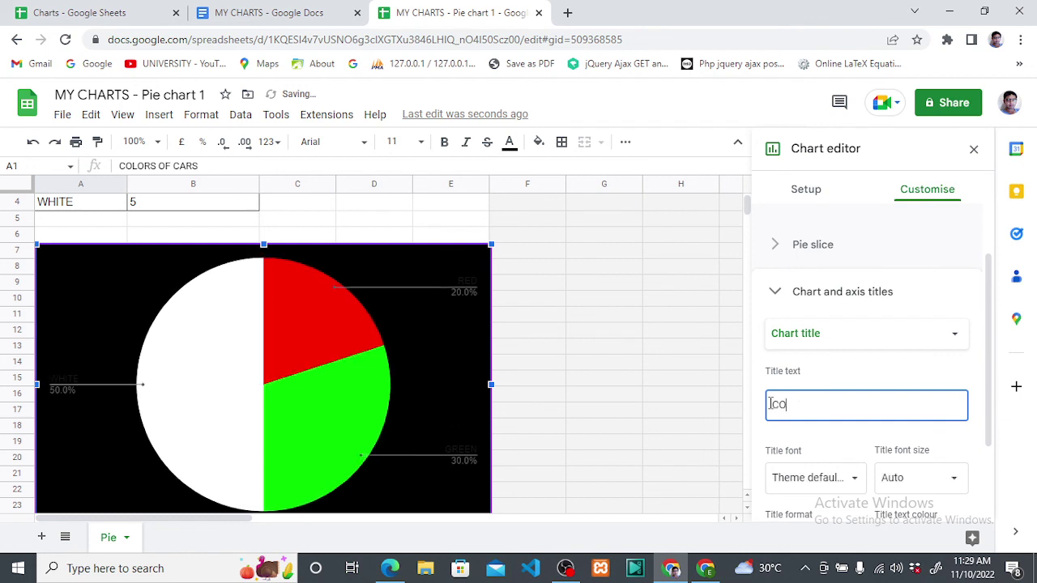
type("LORS ")
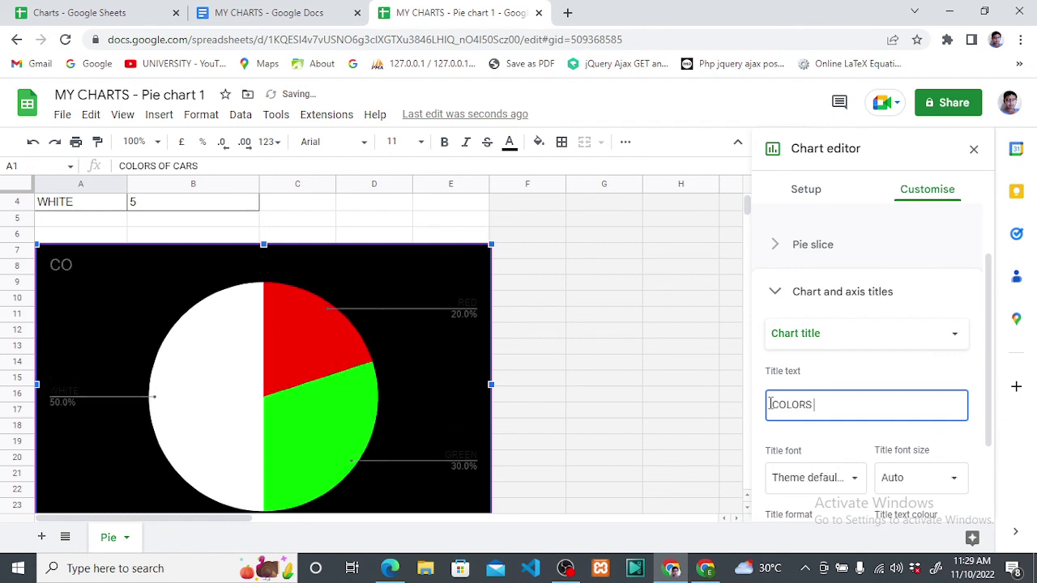
type("F")
key("BackSpace")
type("OF ")
type("CARS")
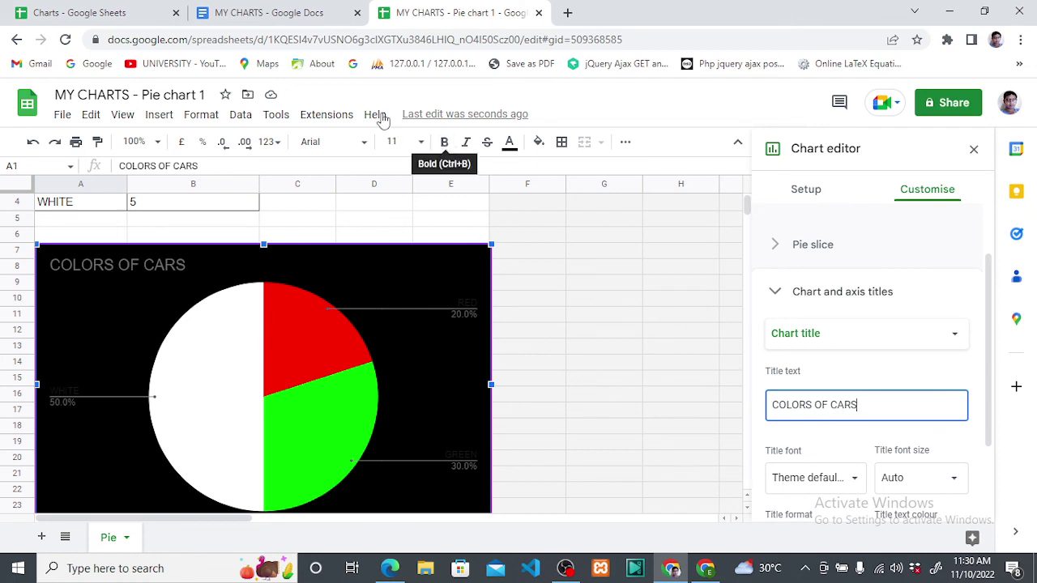
left_click(294, 13)
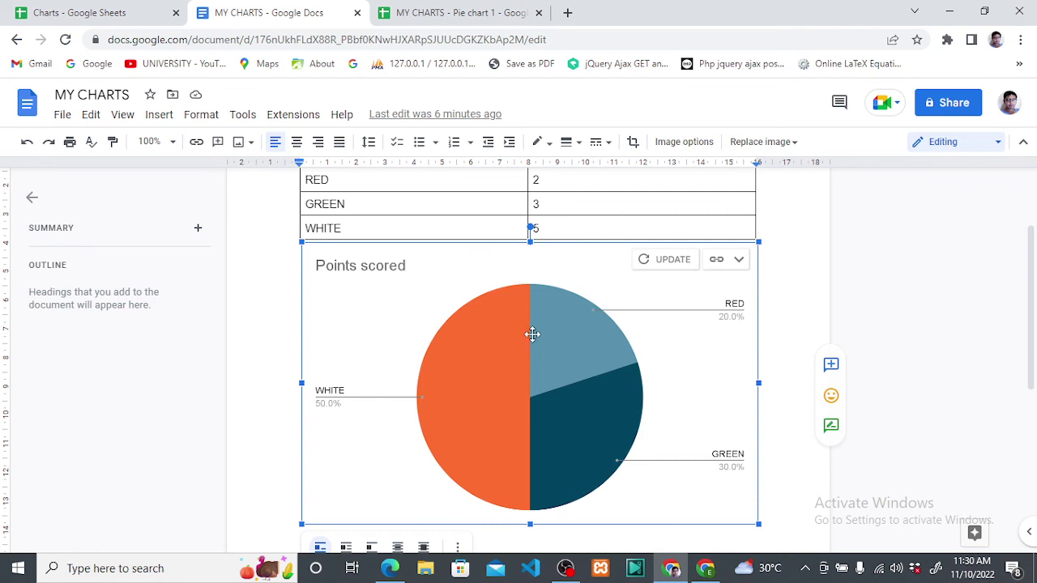
Update the linked chart in MY CHARTS so it shows COLORS OF CARS with red, green, white slices.
left_click(451, 15)
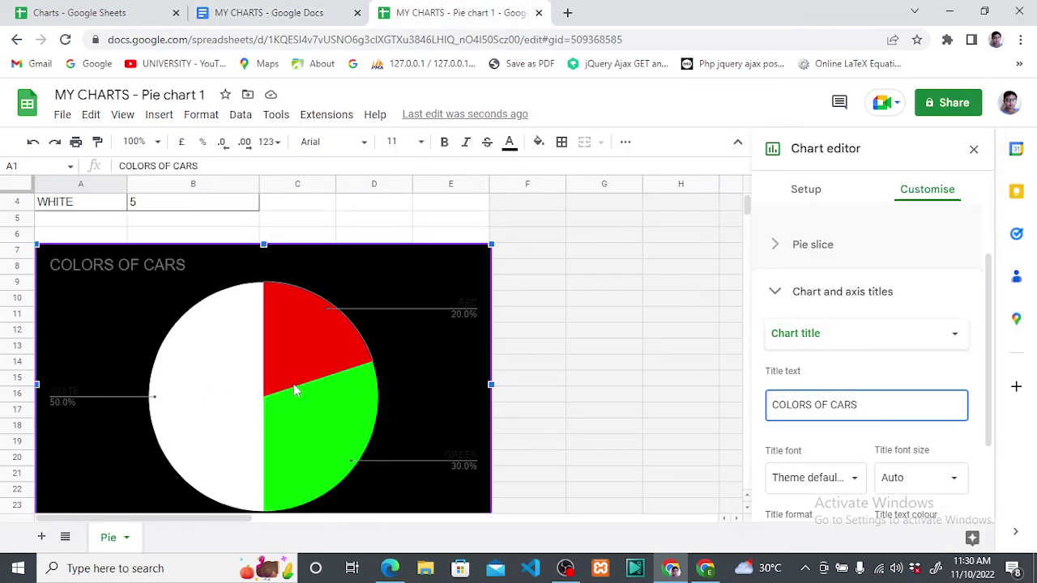
left_click(259, 15)
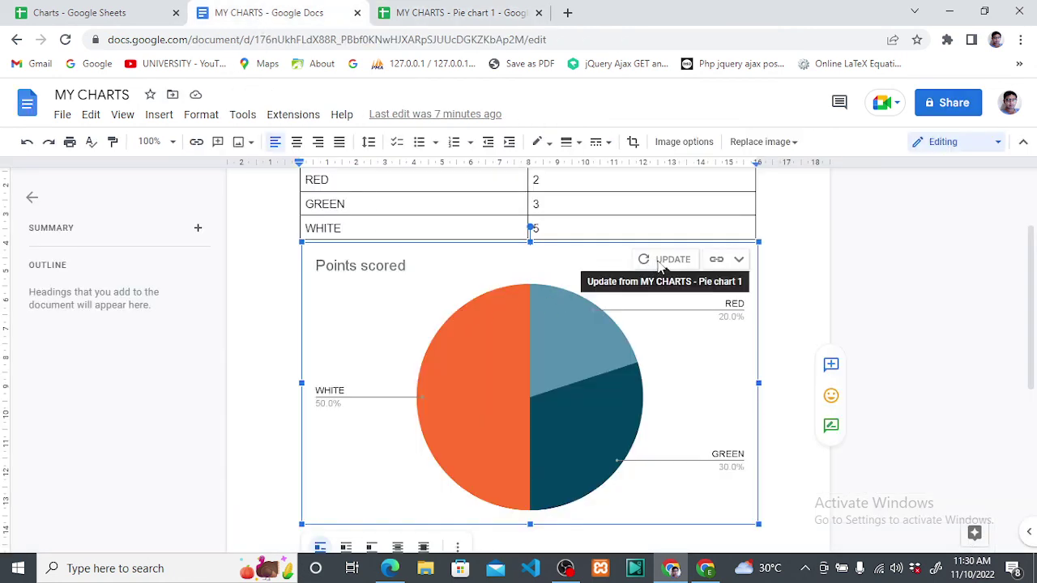
left_click(658, 265)
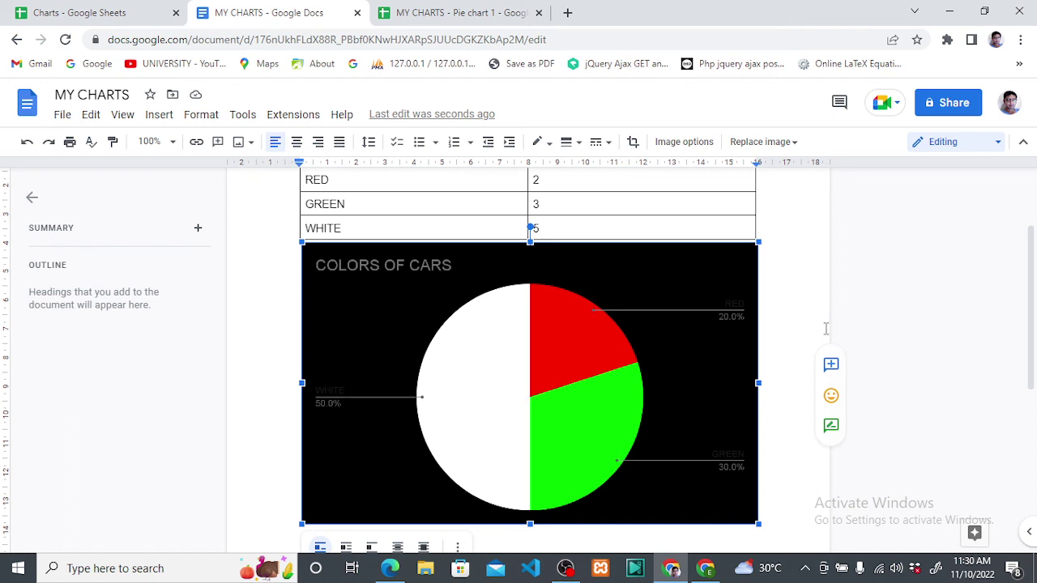
scroll(825, 328, "up", 2)
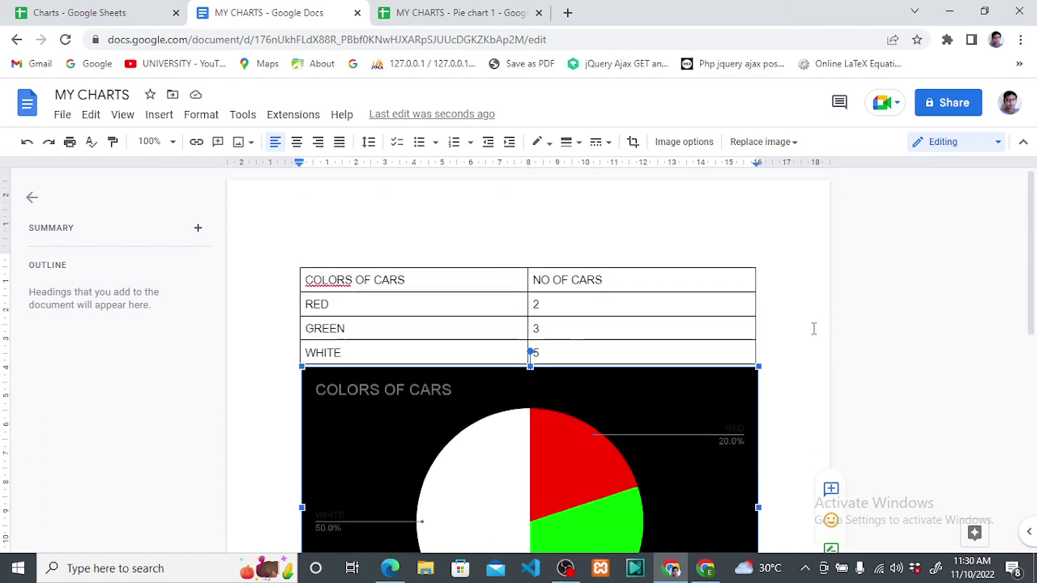